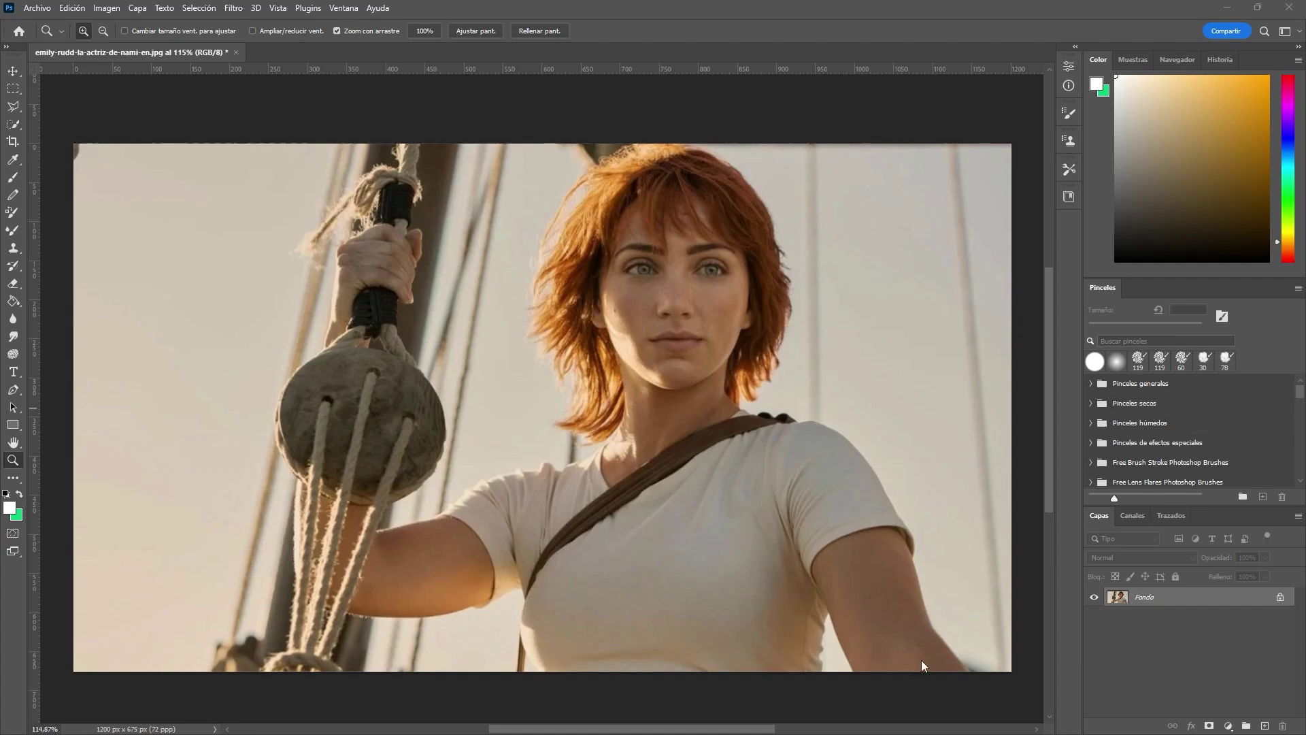
Duplicate Capa 0 into a working copy and switch to the Quick Selection tool.
click(1279, 596)
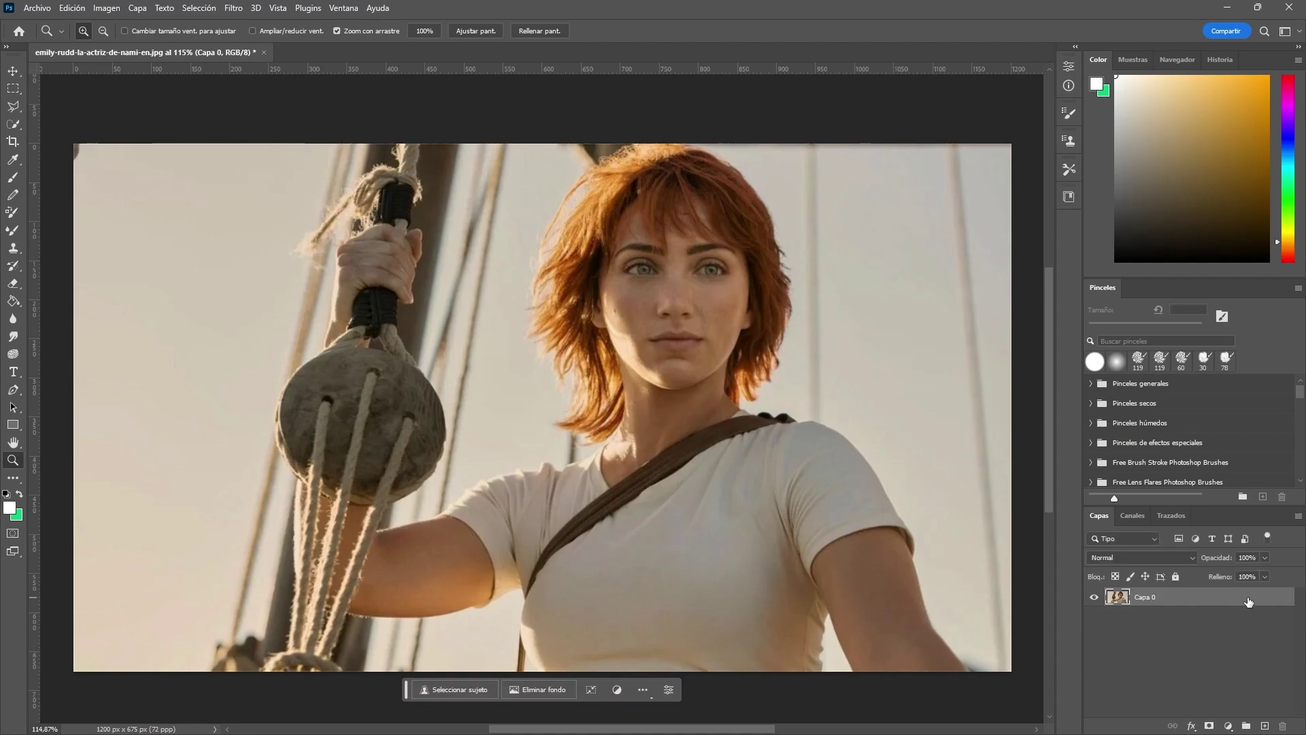
drag(1233, 598, 1267, 728)
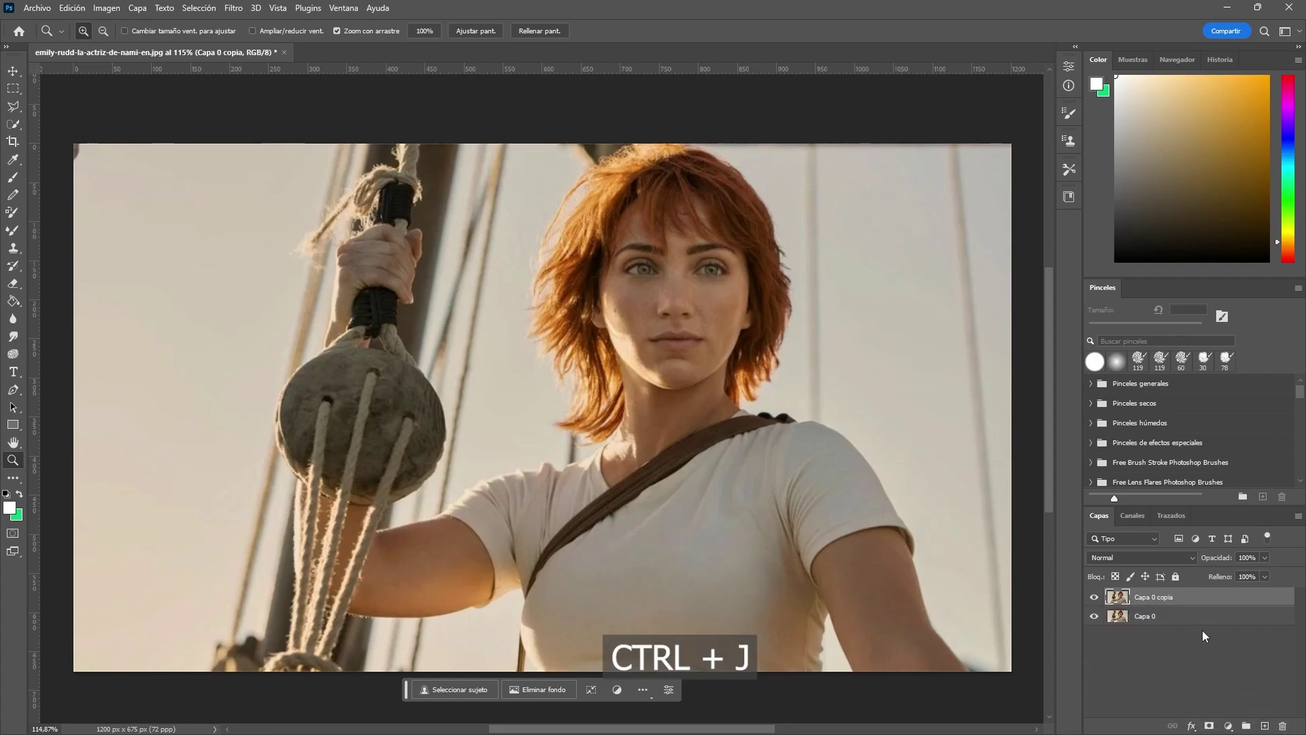
key(w)
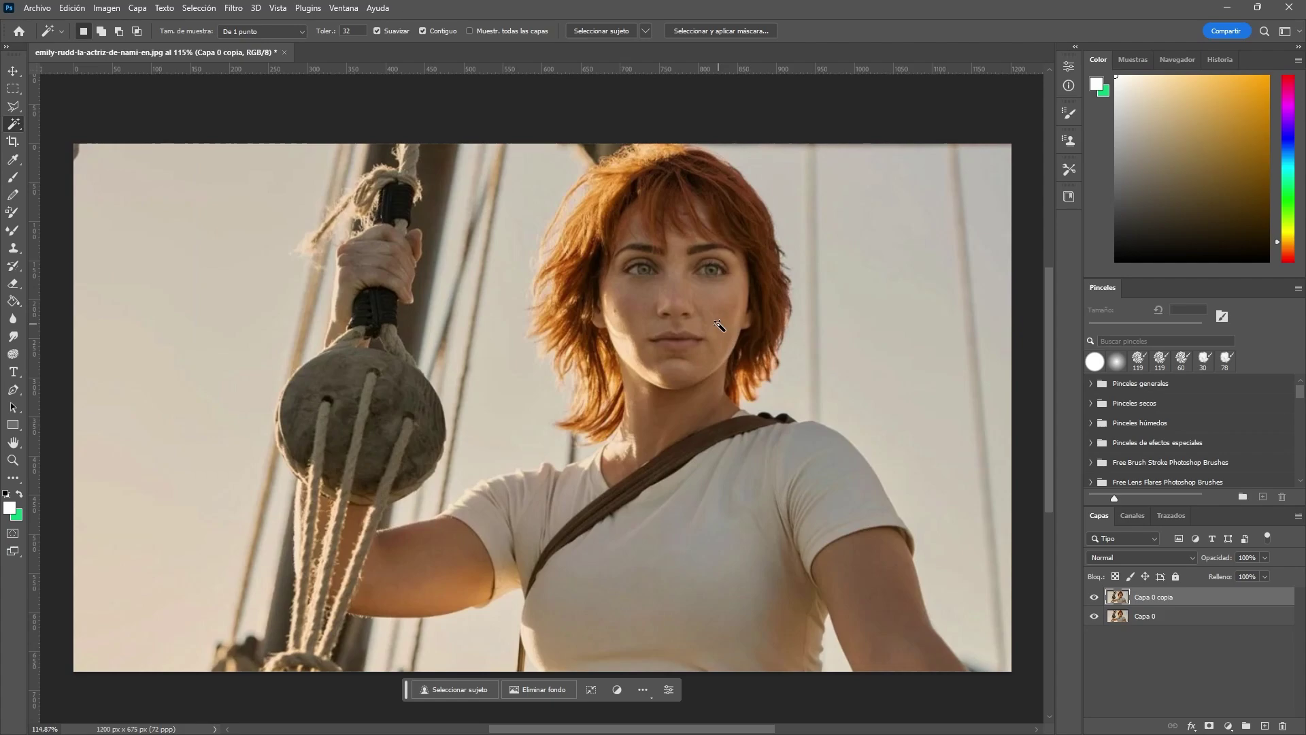
right_click(18, 128)
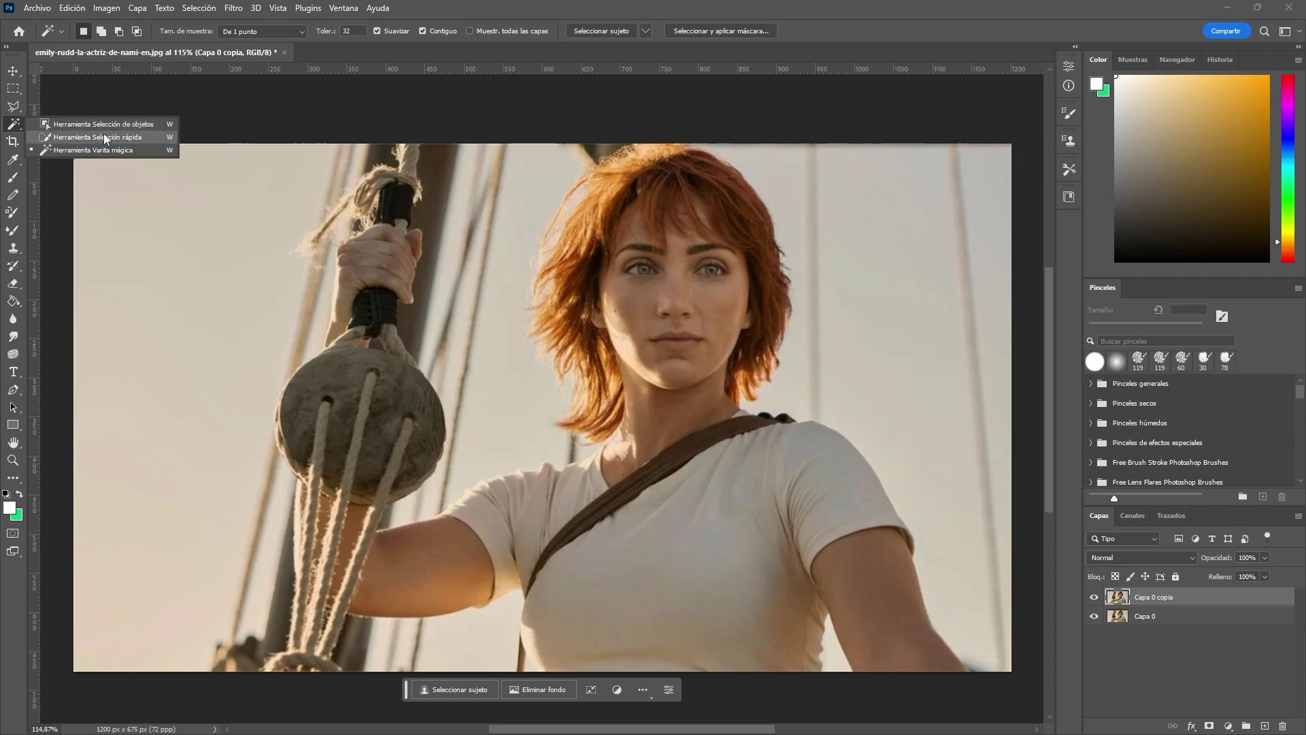
click(149, 136)
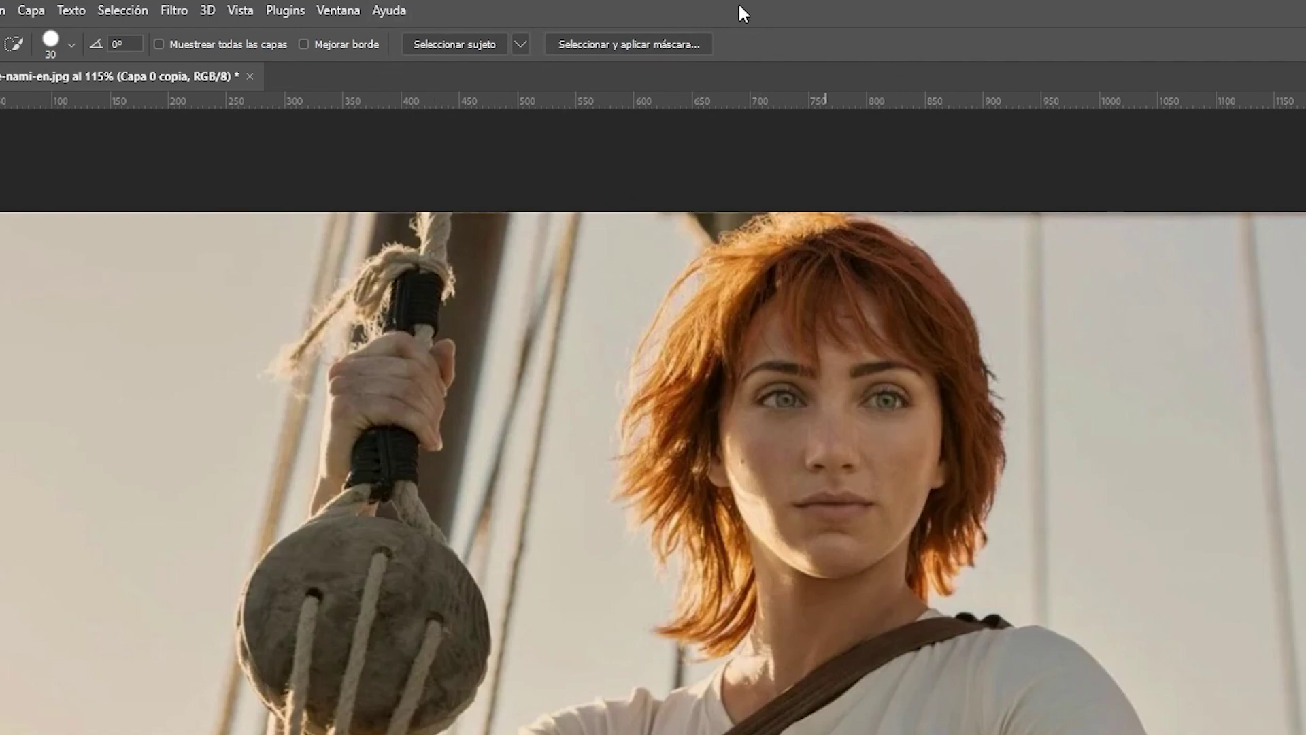
In Select and Mask, preview On Black and auto-select the woman with Select Subject.
click(627, 45)
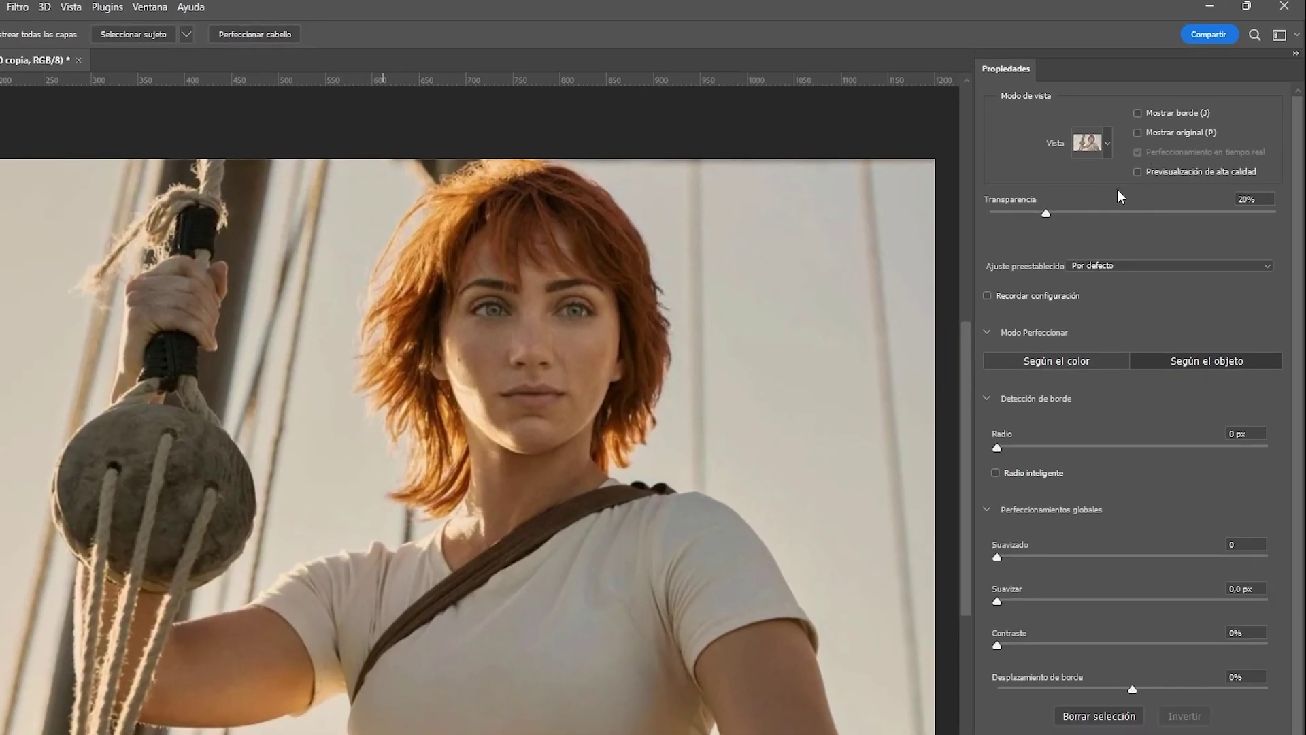
click(1109, 144)
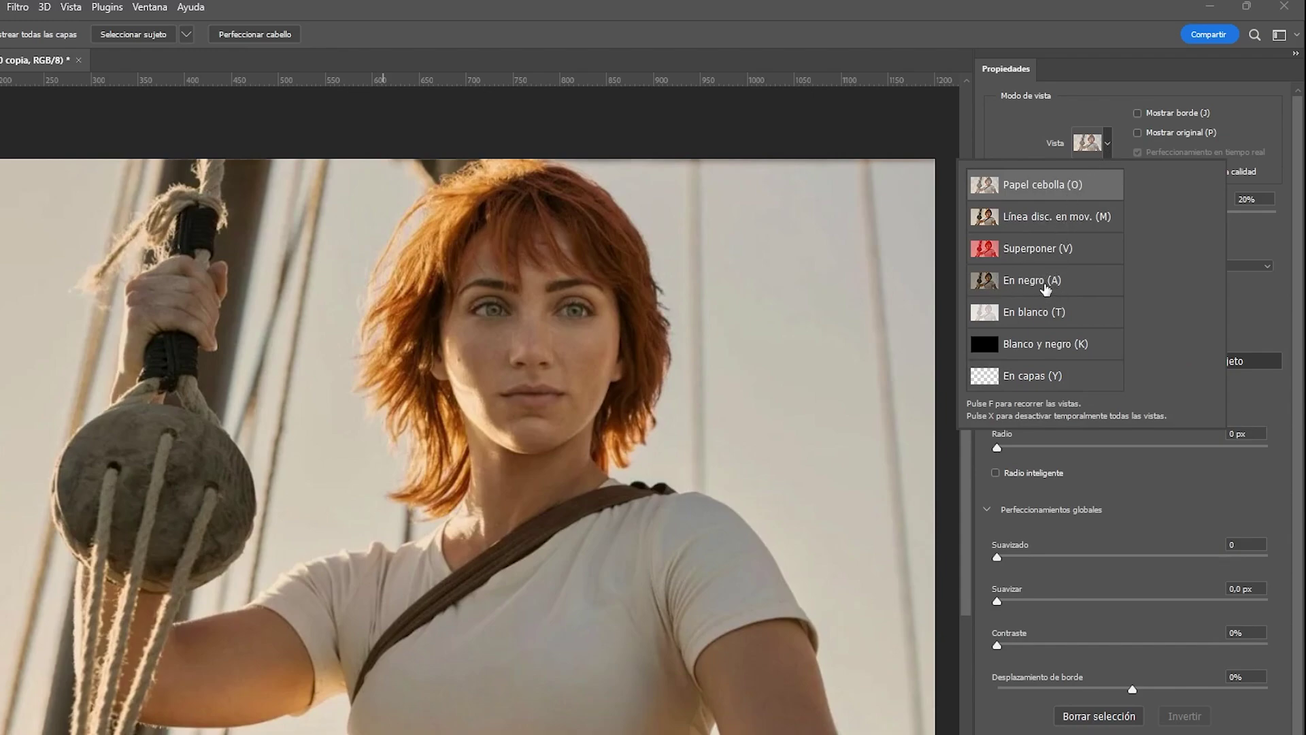
click(1046, 288)
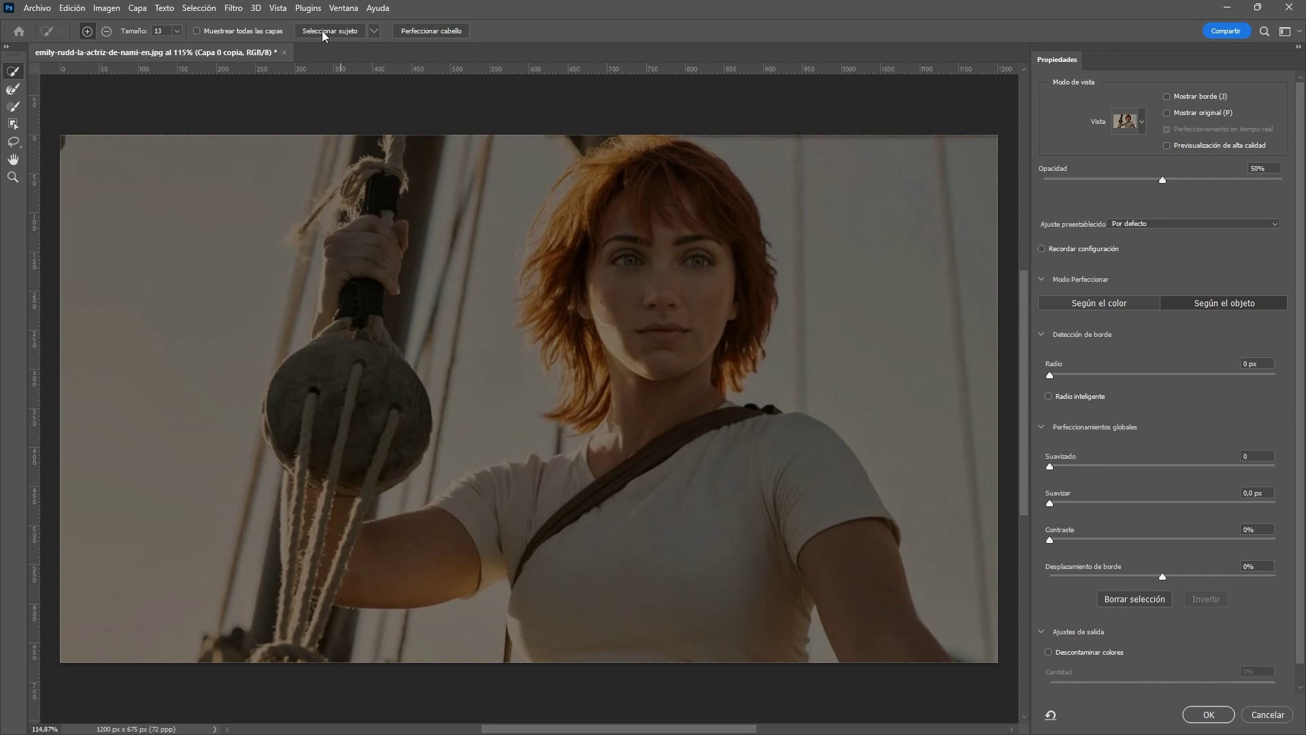
click(322, 31)
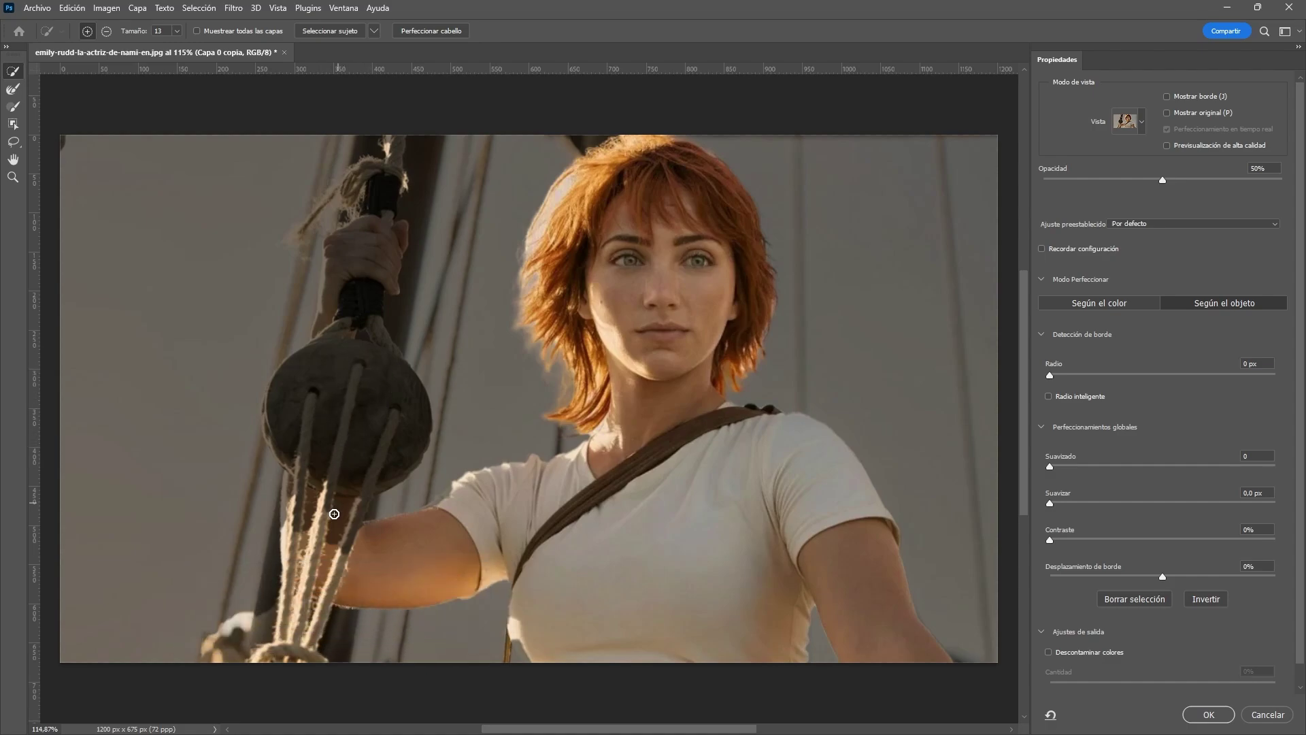
Brush the ropes, pulley and raised hand into the selection.
drag(332, 517, 343, 513)
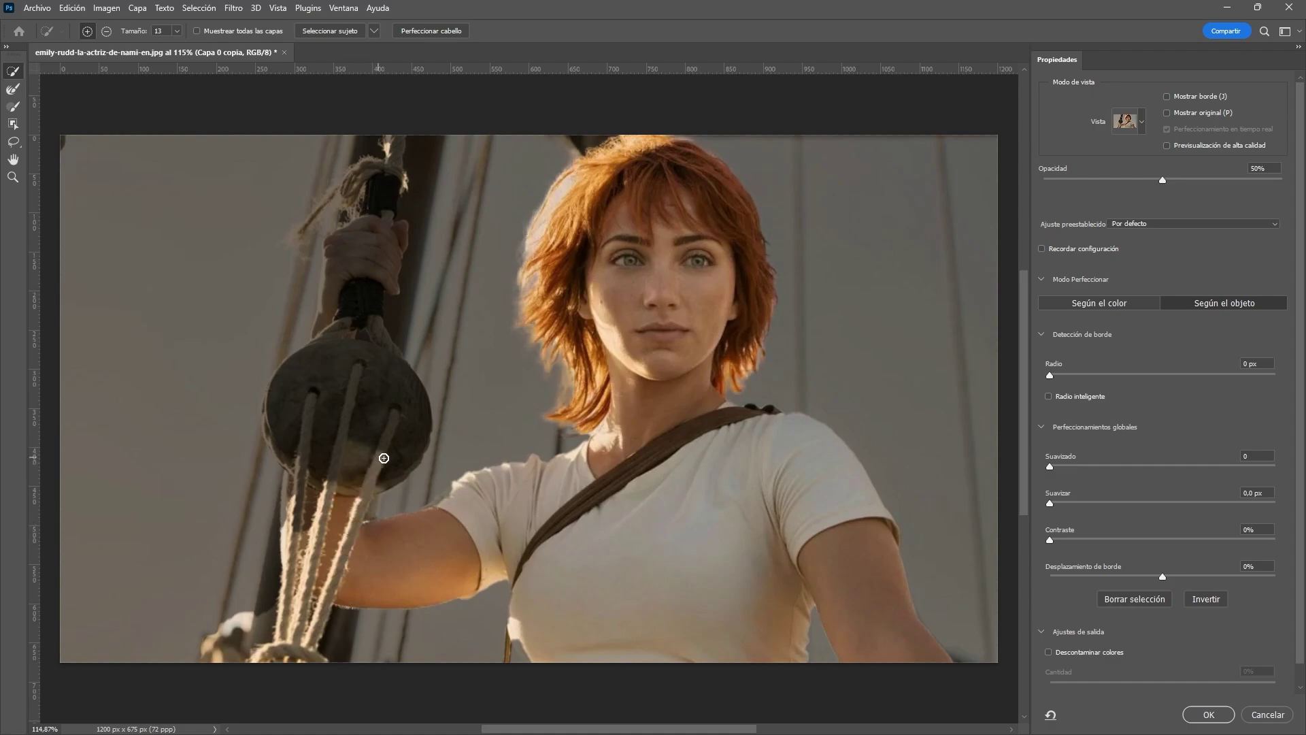
drag(382, 458, 364, 351)
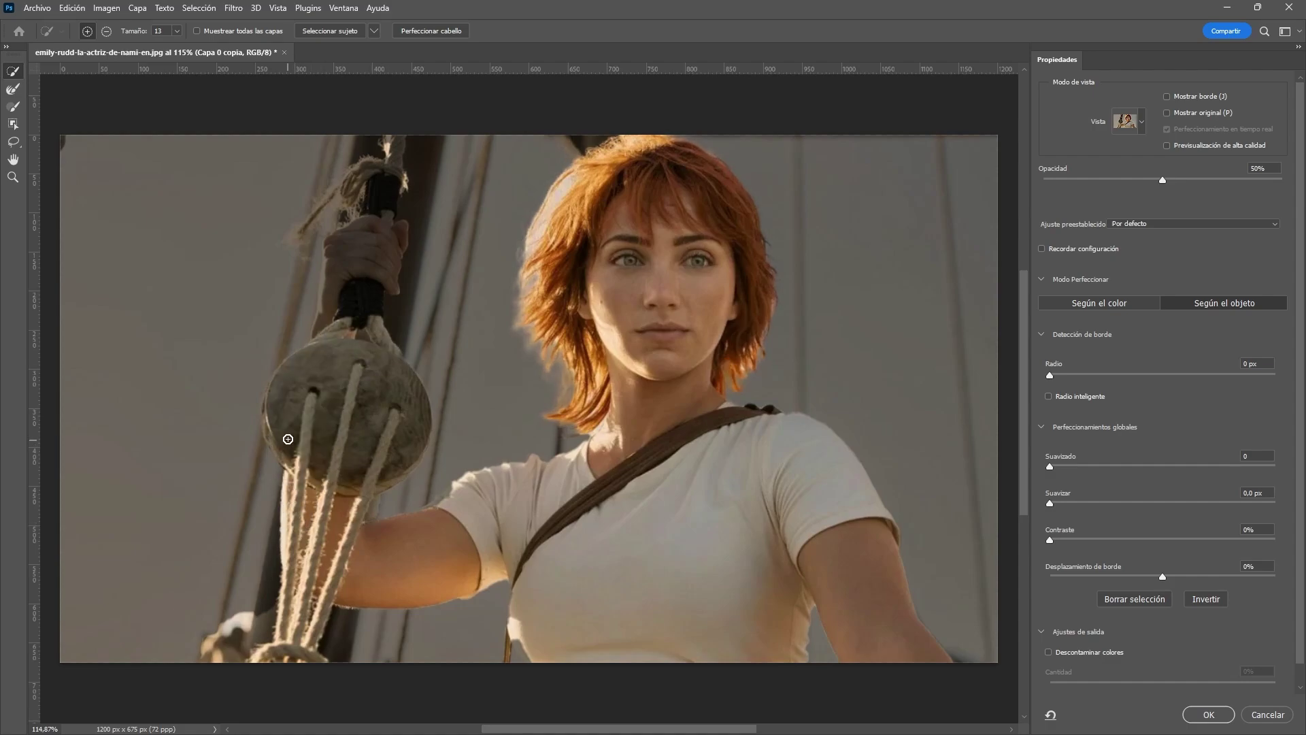
mouse_move(353, 291)
mouse_down()
mouse_move(391, 159)
mouse_move(359, 219)
mouse_up()
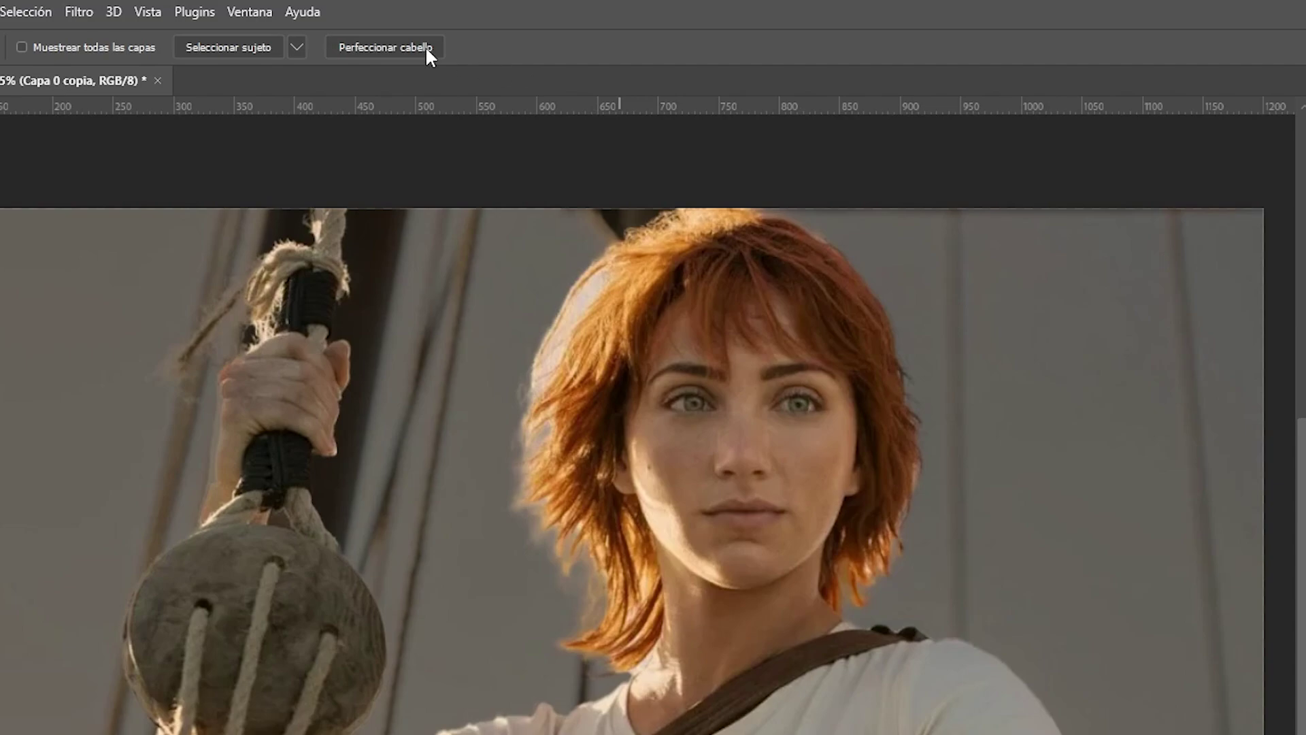
Refine Hair, enable Decontaminate Colors at a higher amount, and output as New Layer with Layer Mask.
click(425, 46)
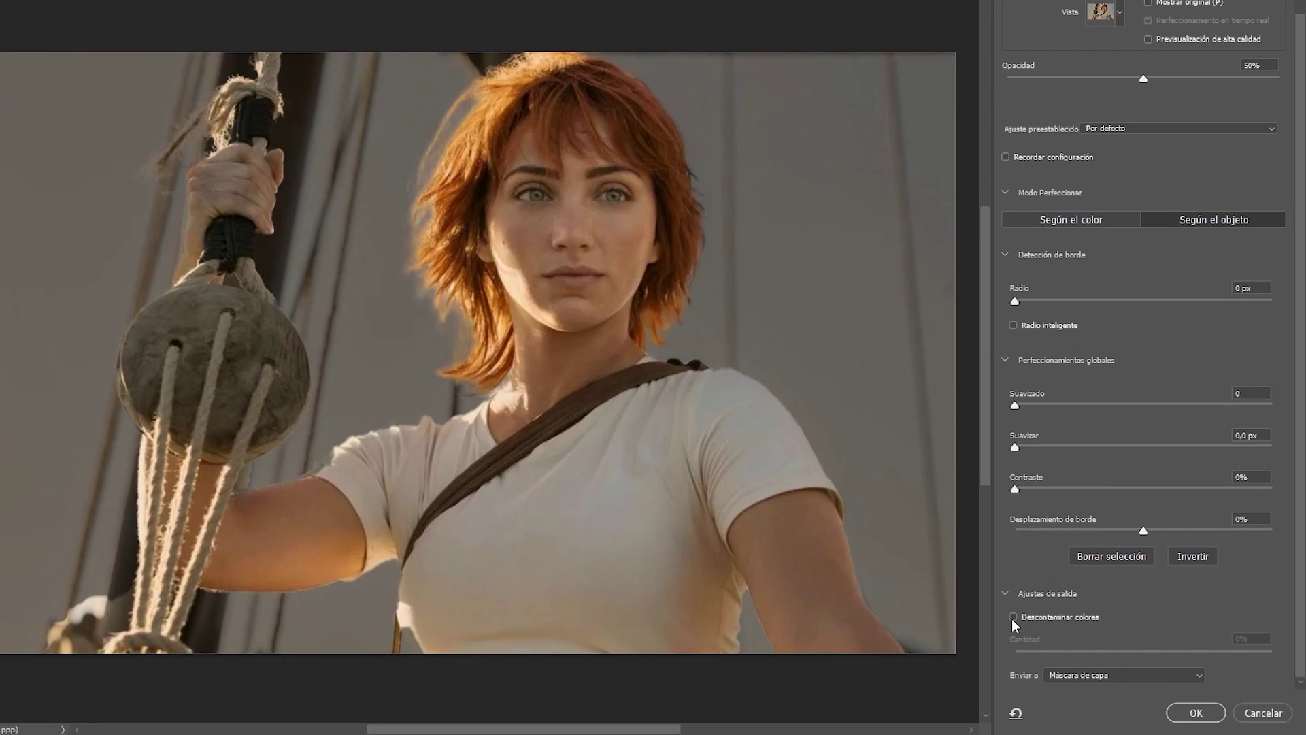
click(1013, 617)
drag(1269, 652, 1216, 662)
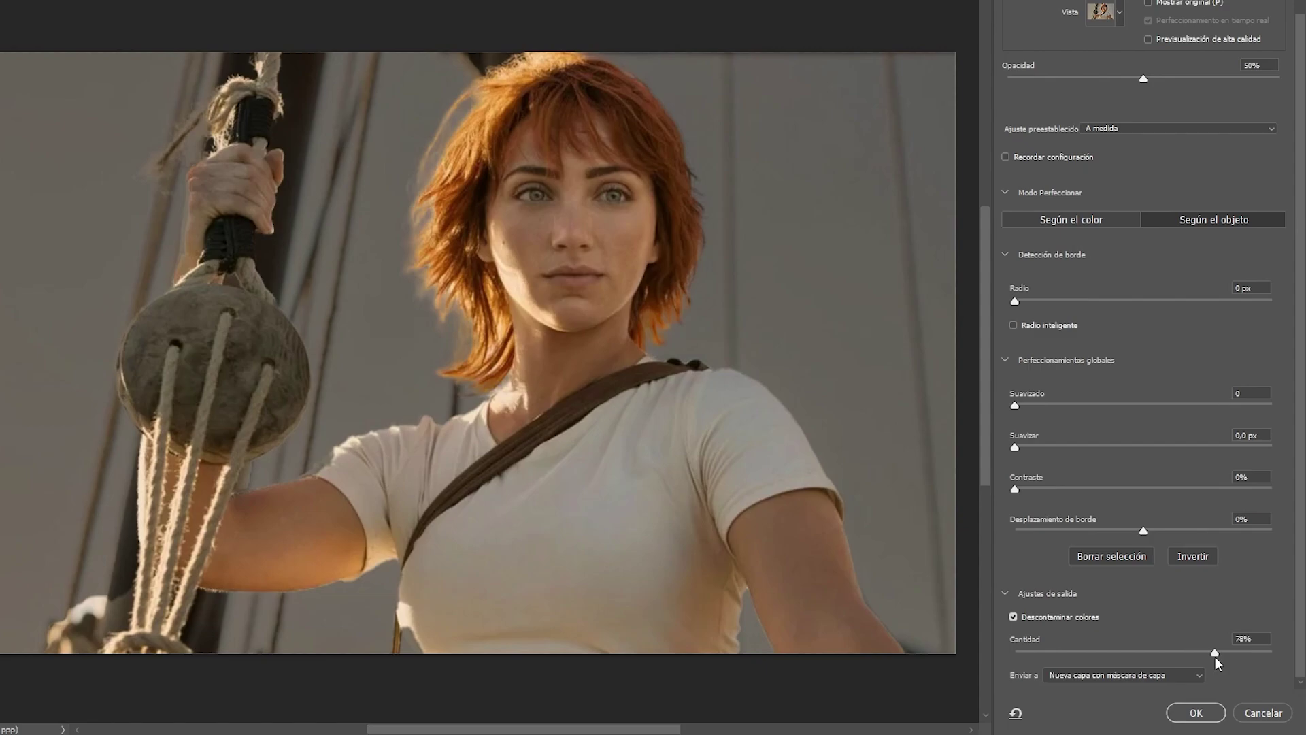
click(1196, 713)
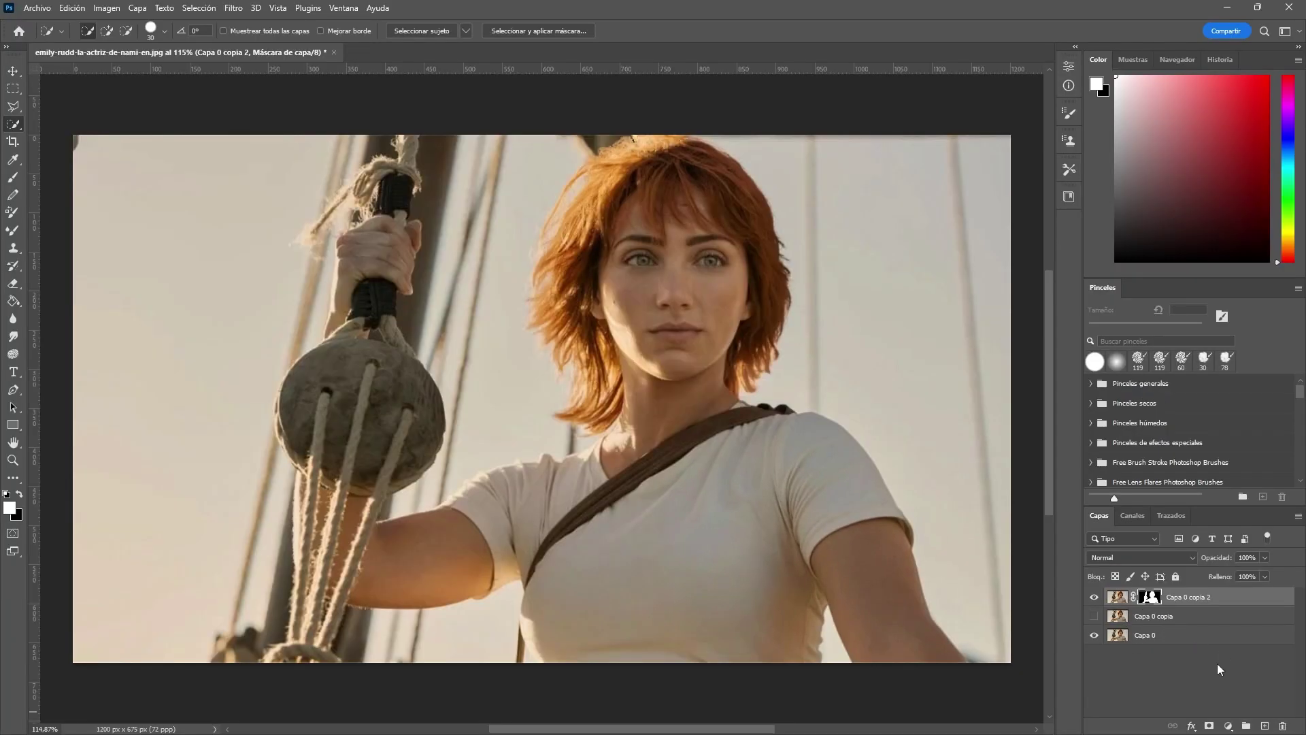
Hide Capa 0 and zoom in on the hair edges to inspect the cut-out, then back out.
click(1095, 635)
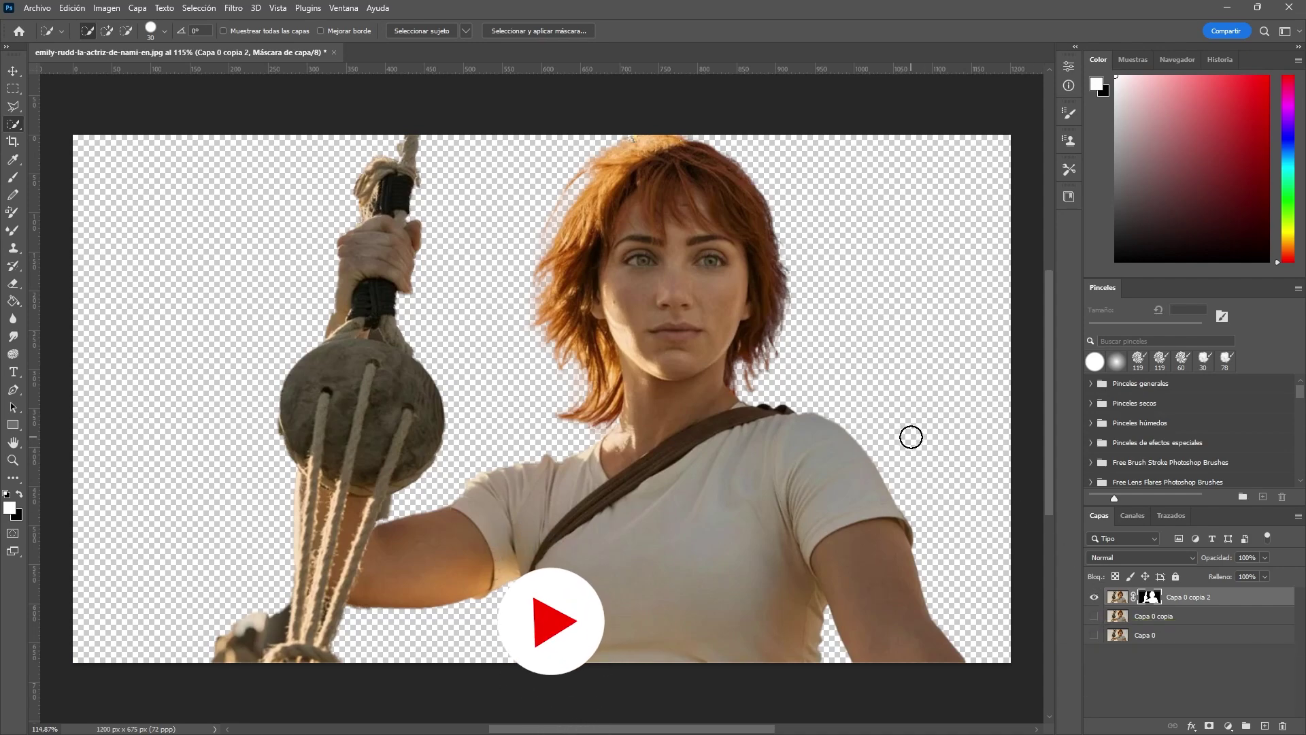
key(z)
mouse_move(565, 246)
mouse_down()
mouse_move(608, 262)
mouse_move(535, 321)
mouse_up()
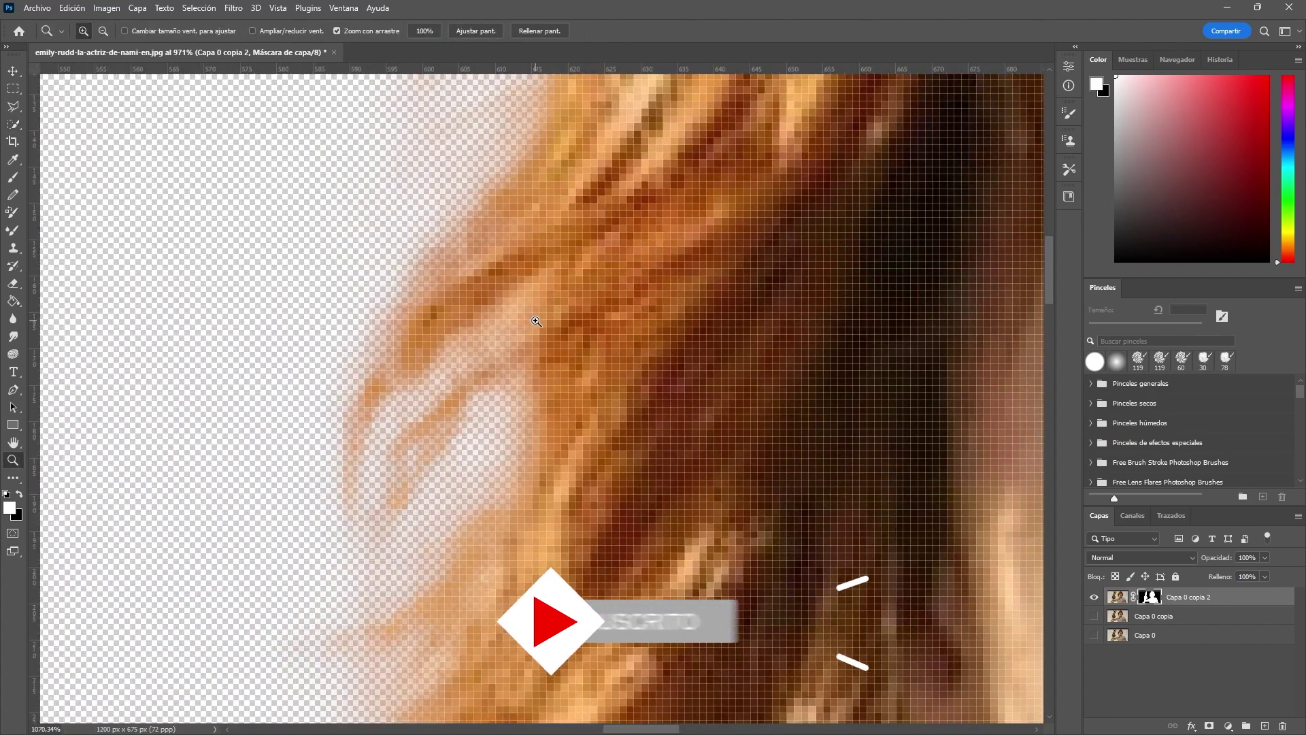
alt+click(511, 349)
alt+click(548, 370)
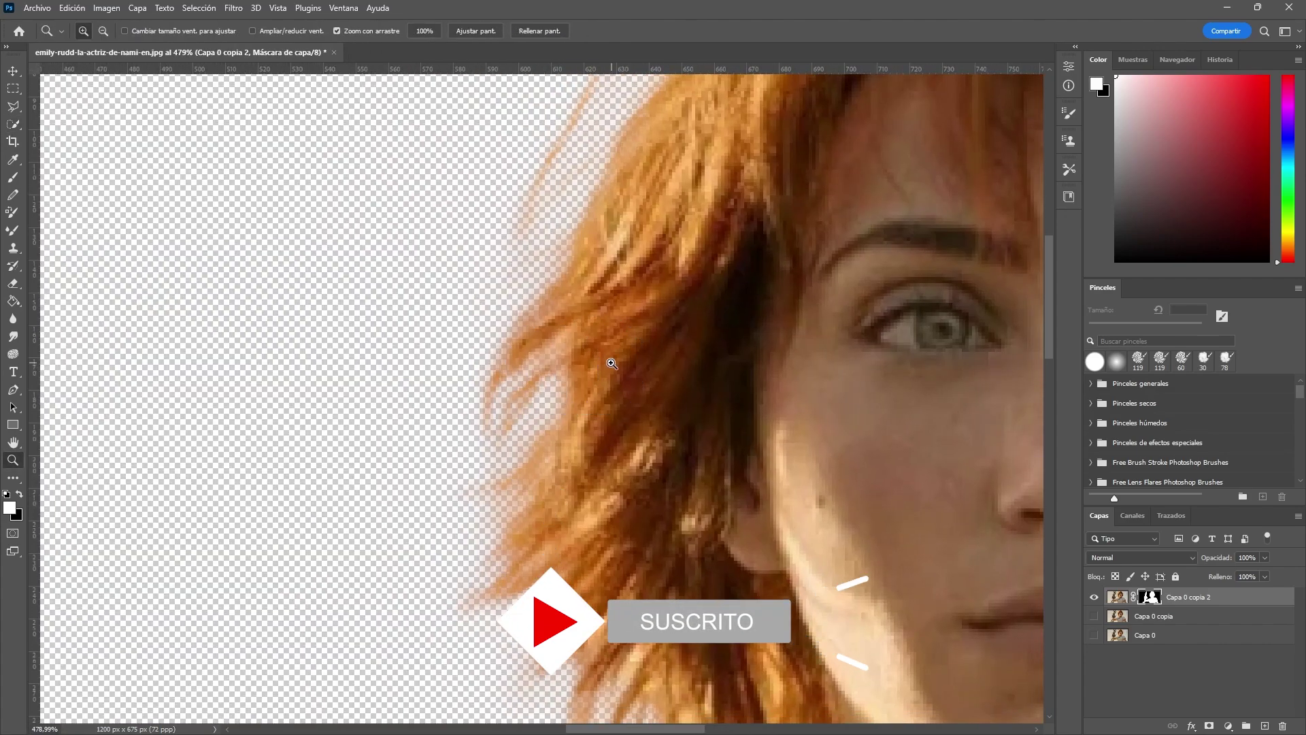
drag(612, 363, 585, 360)
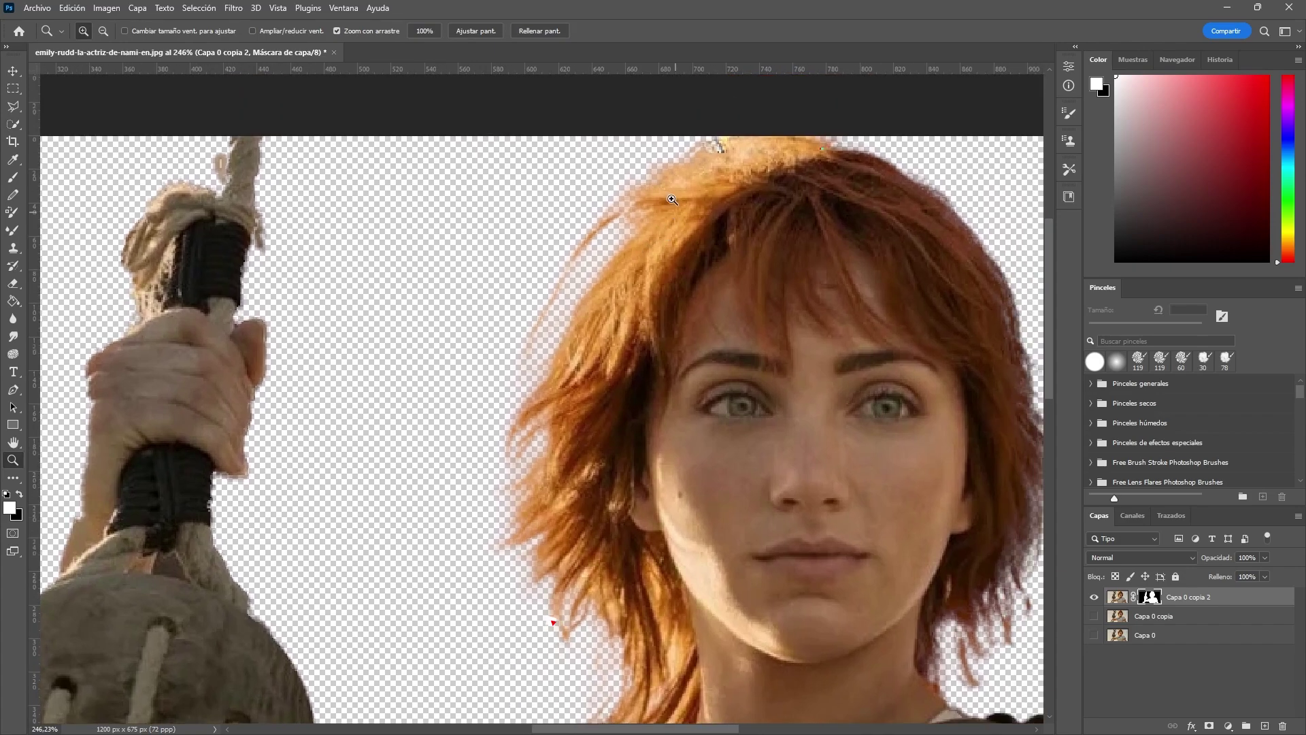
drag(672, 200, 599, 204)
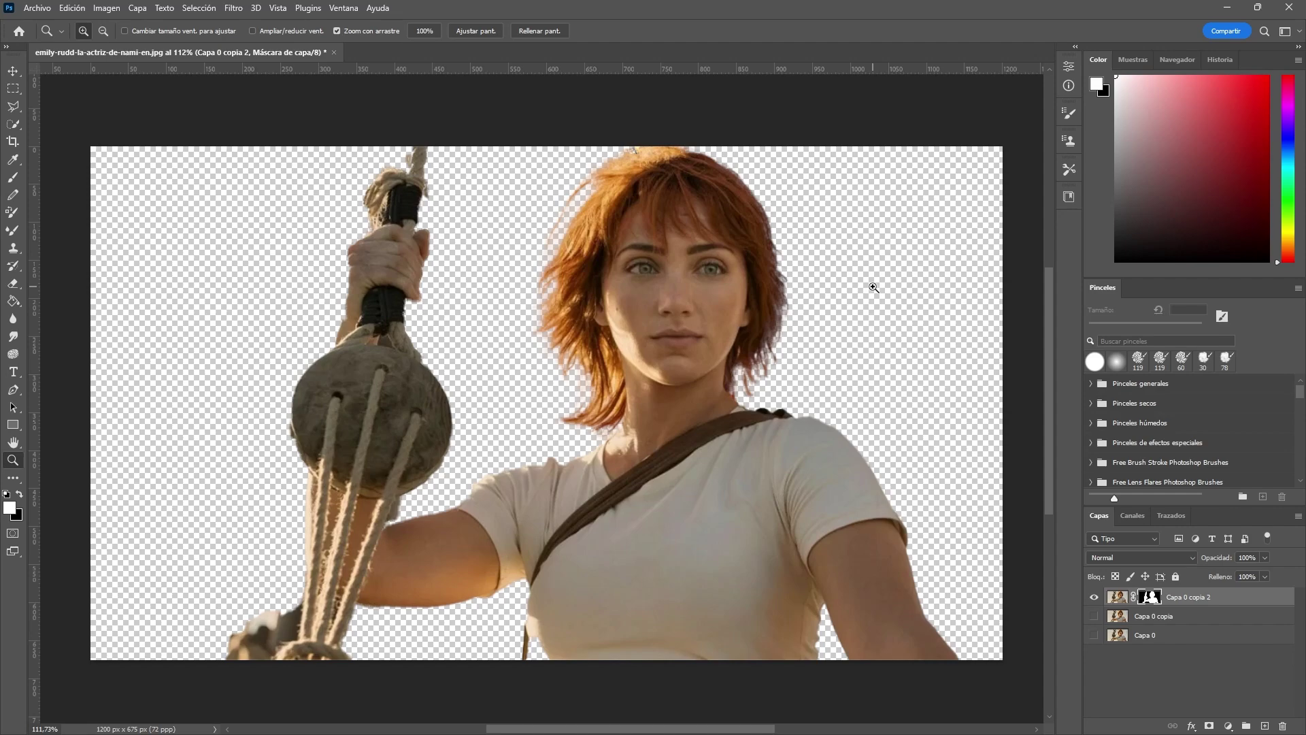
Bring the anime ship image into the portrait document as a layer beneath the cut-out woman.
key(ctrl+o)
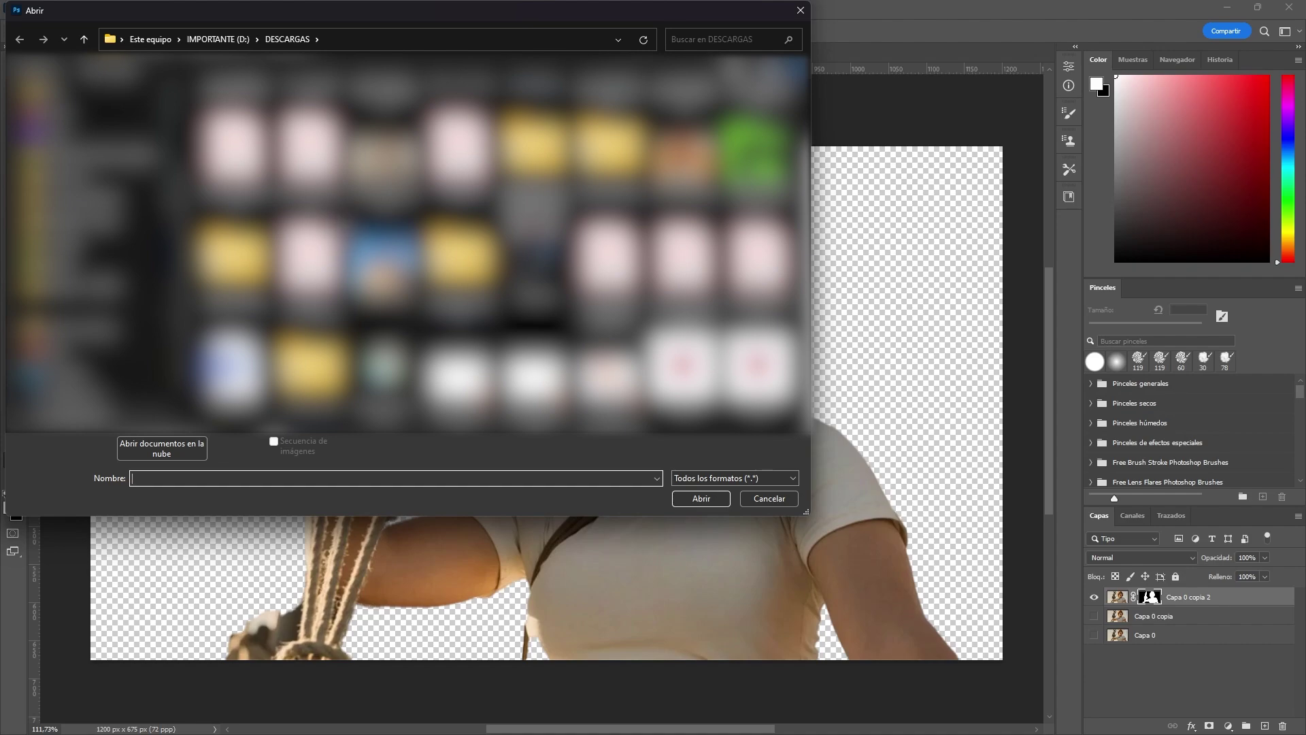
double_click(384, 258)
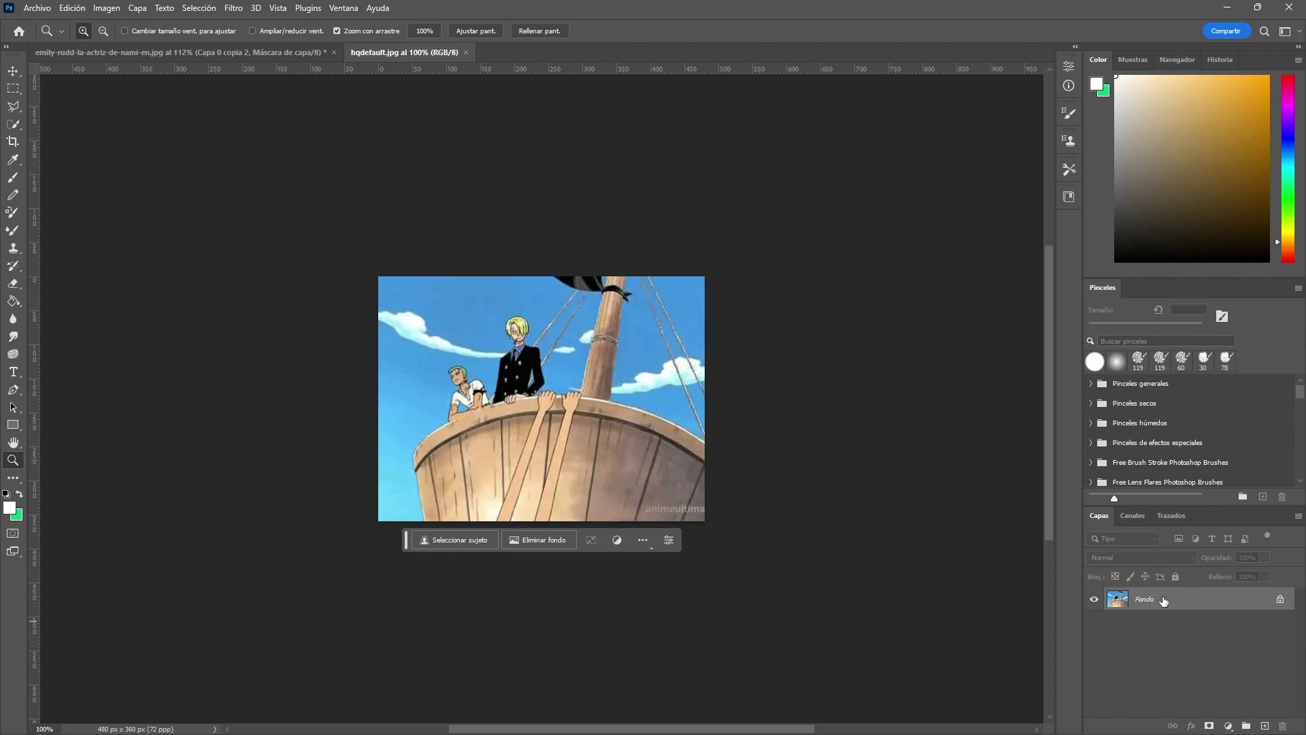
drag(1169, 601, 220, 57)
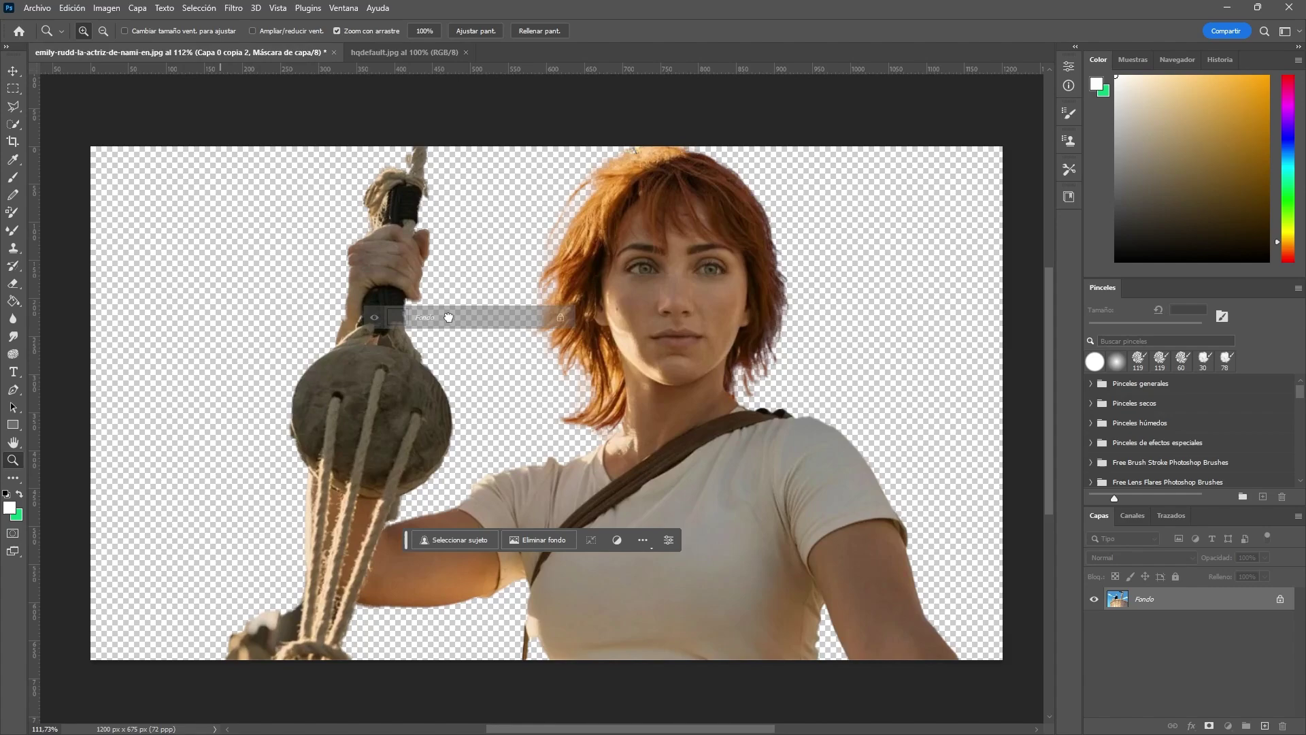
drag(220, 57, 455, 329)
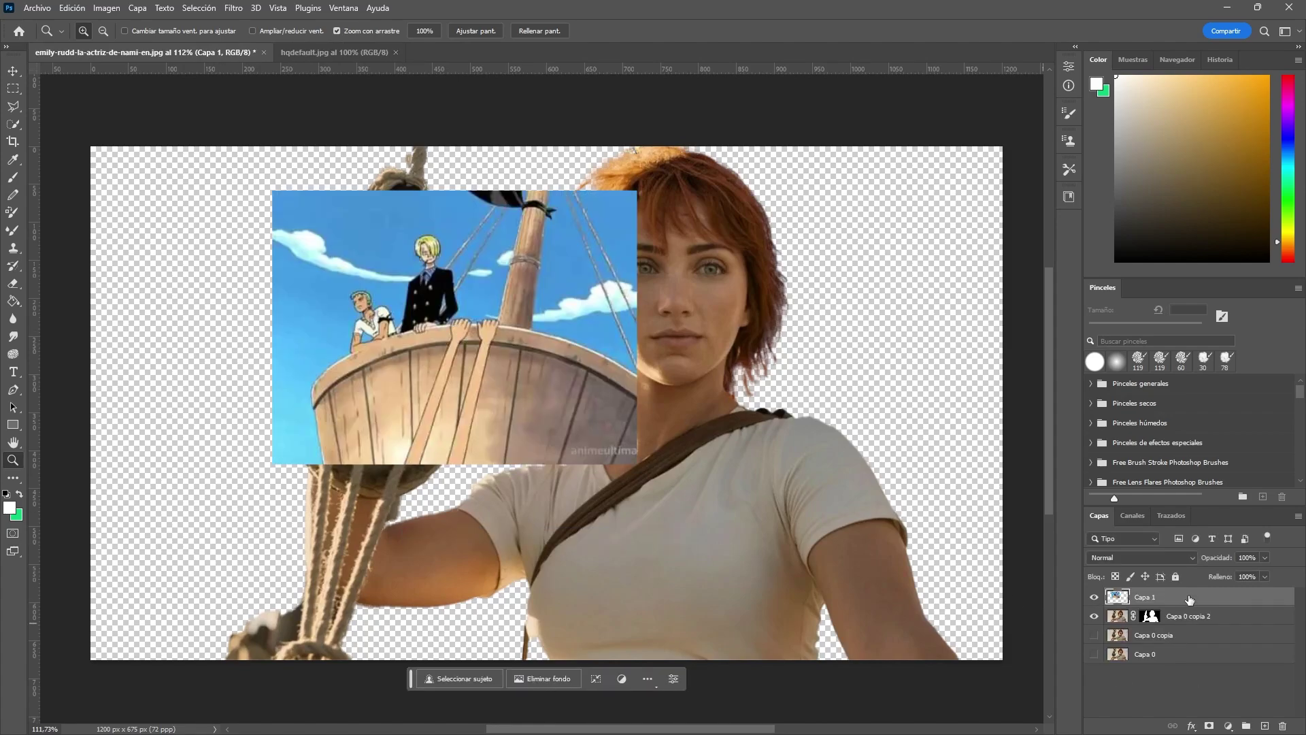
mouse_move(1189, 598)
mouse_down()
mouse_move(1186, 645)
mouse_move(1115, 602)
mouse_up()
Free-transform the ship layer, scaling it up to cover the whole canvas.
key(ctrl+t)
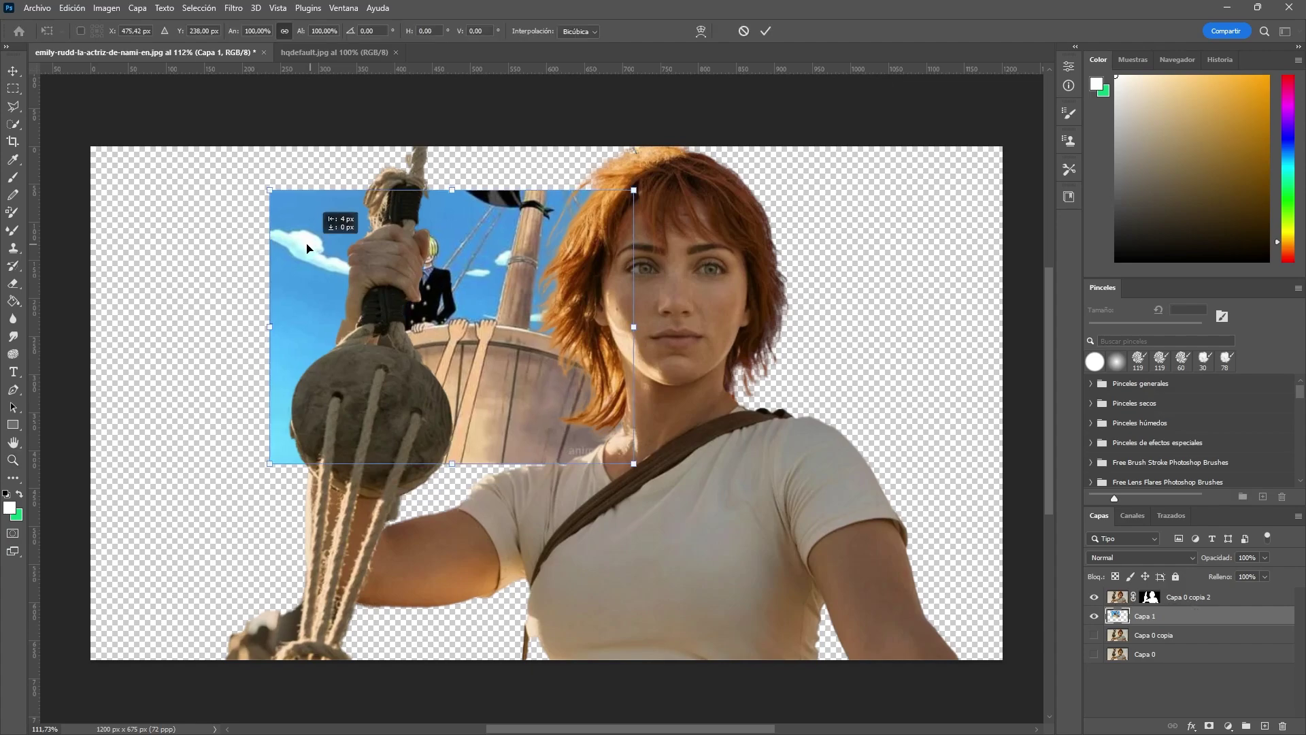
drag(542, 378, 361, 325)
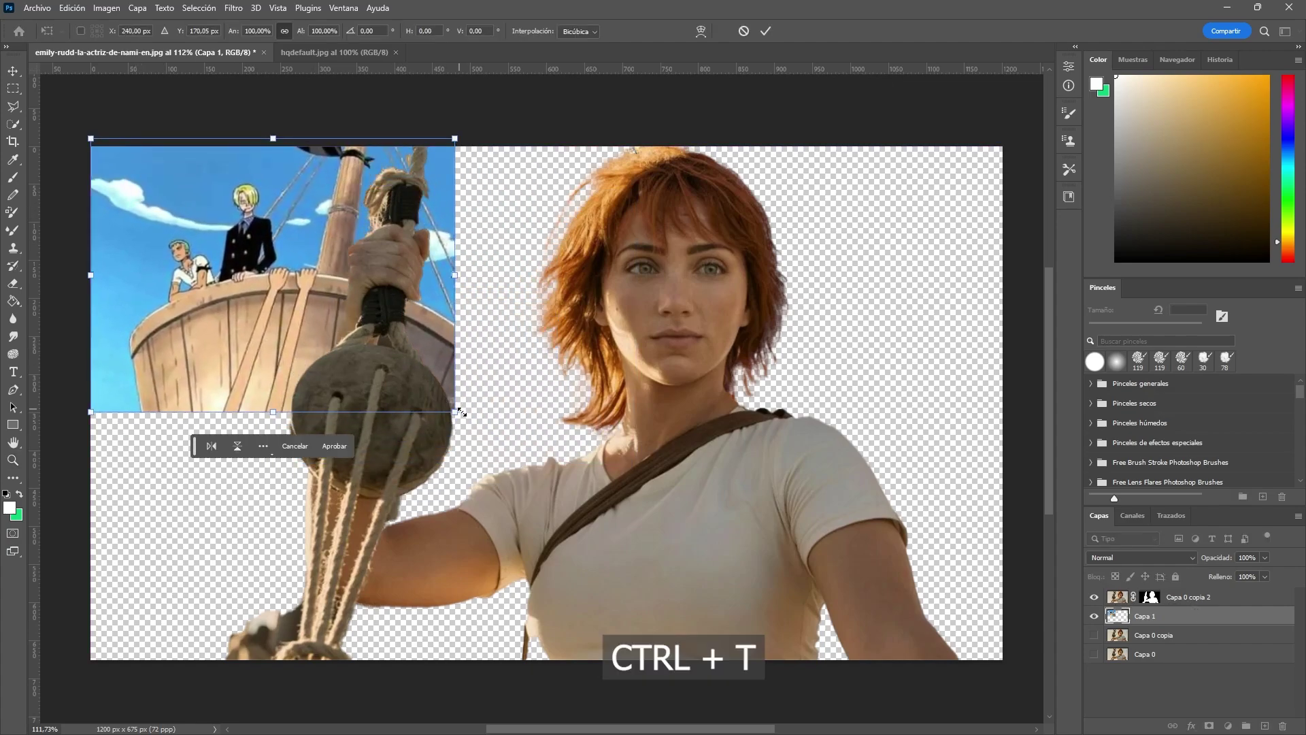
mouse_move(454, 411)
mouse_down()
mouse_move(845, 638)
mouse_move(929, 651)
mouse_up()
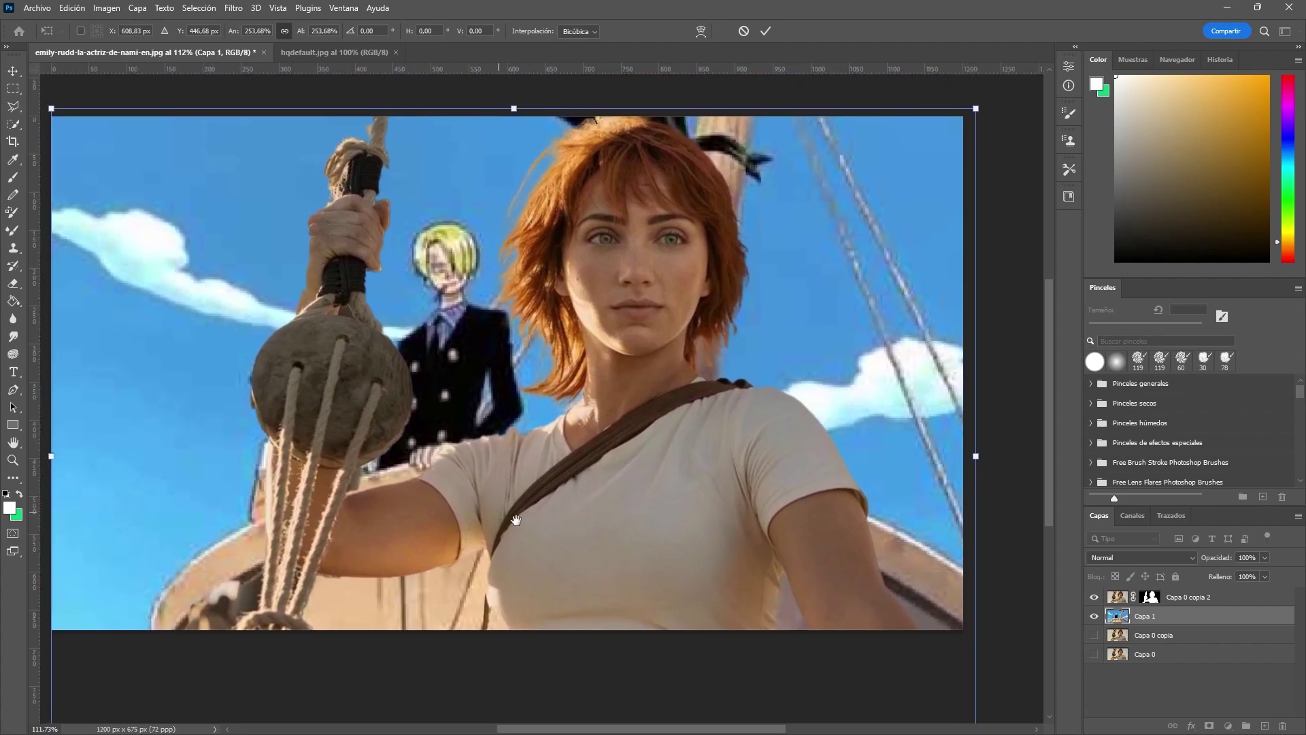
mouse_move(375, 435)
mouse_down()
mouse_move(537, 484)
mouse_move(577, 472)
mouse_move(579, 502)
mouse_up()
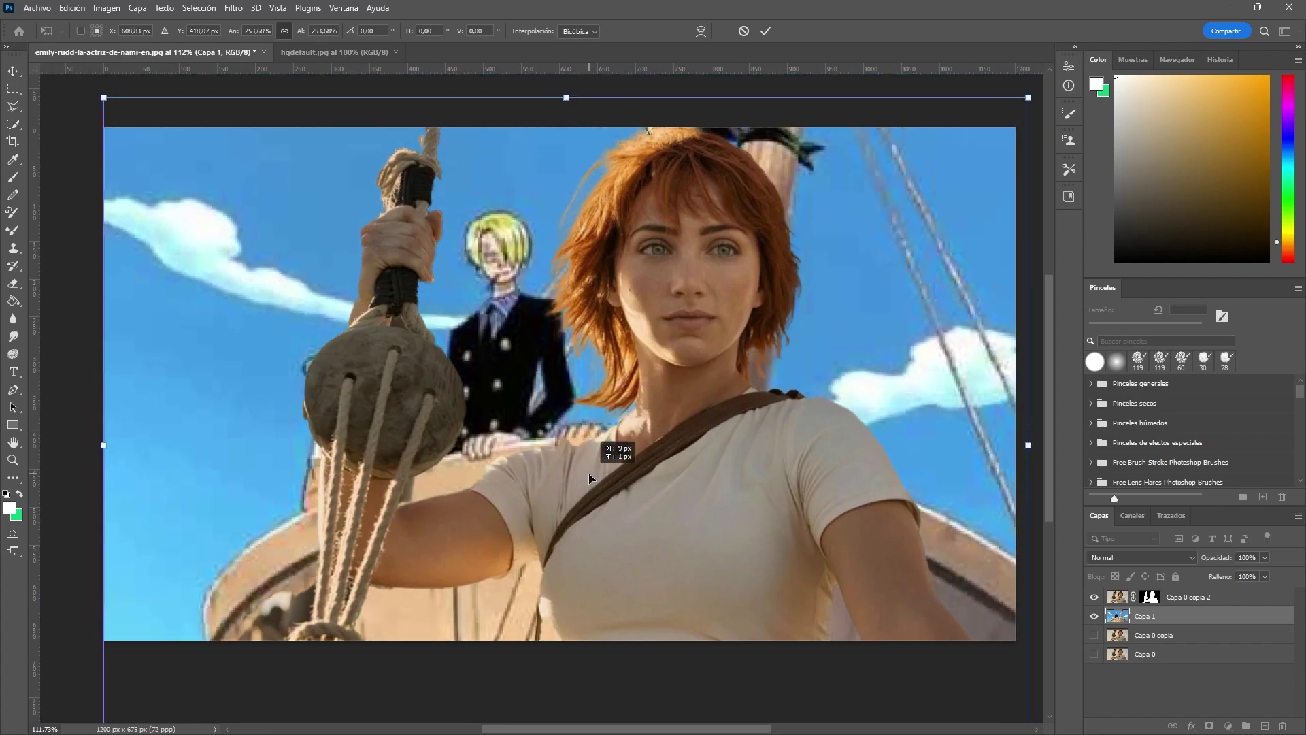
drag(278, 234, 301, 240)
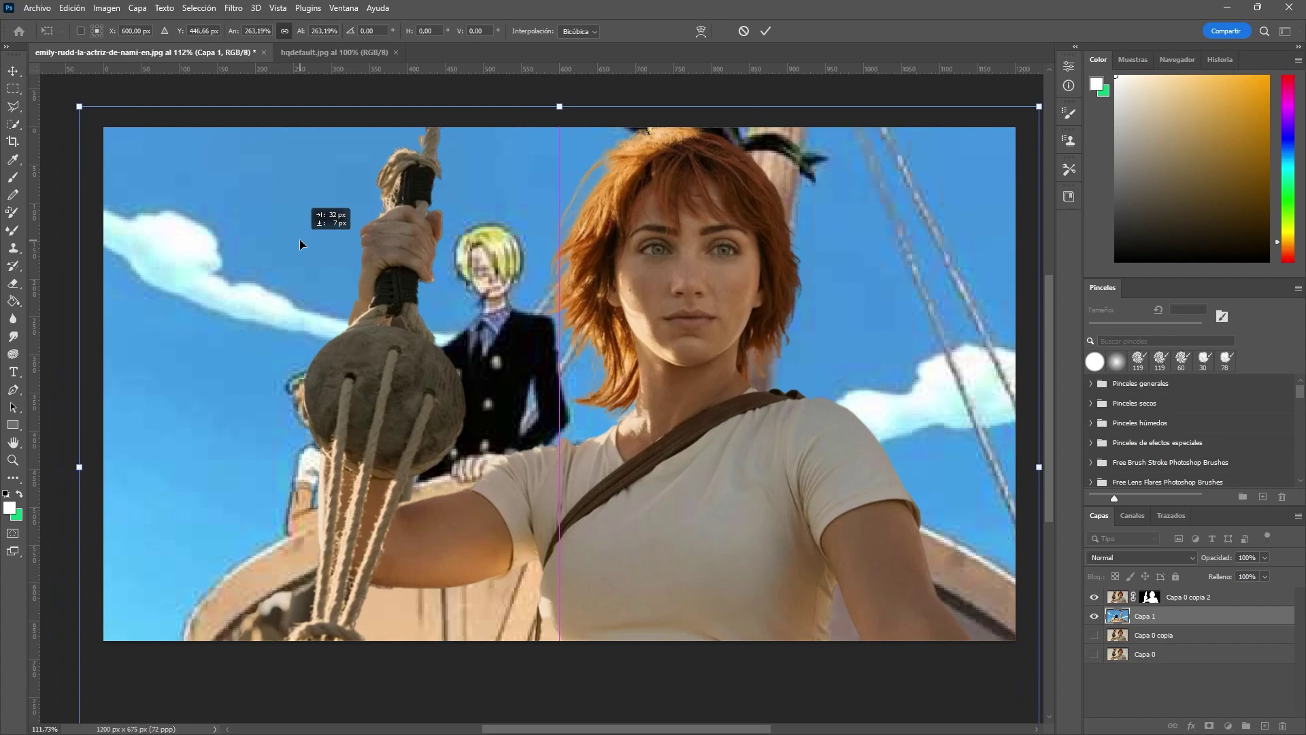
key(Return)
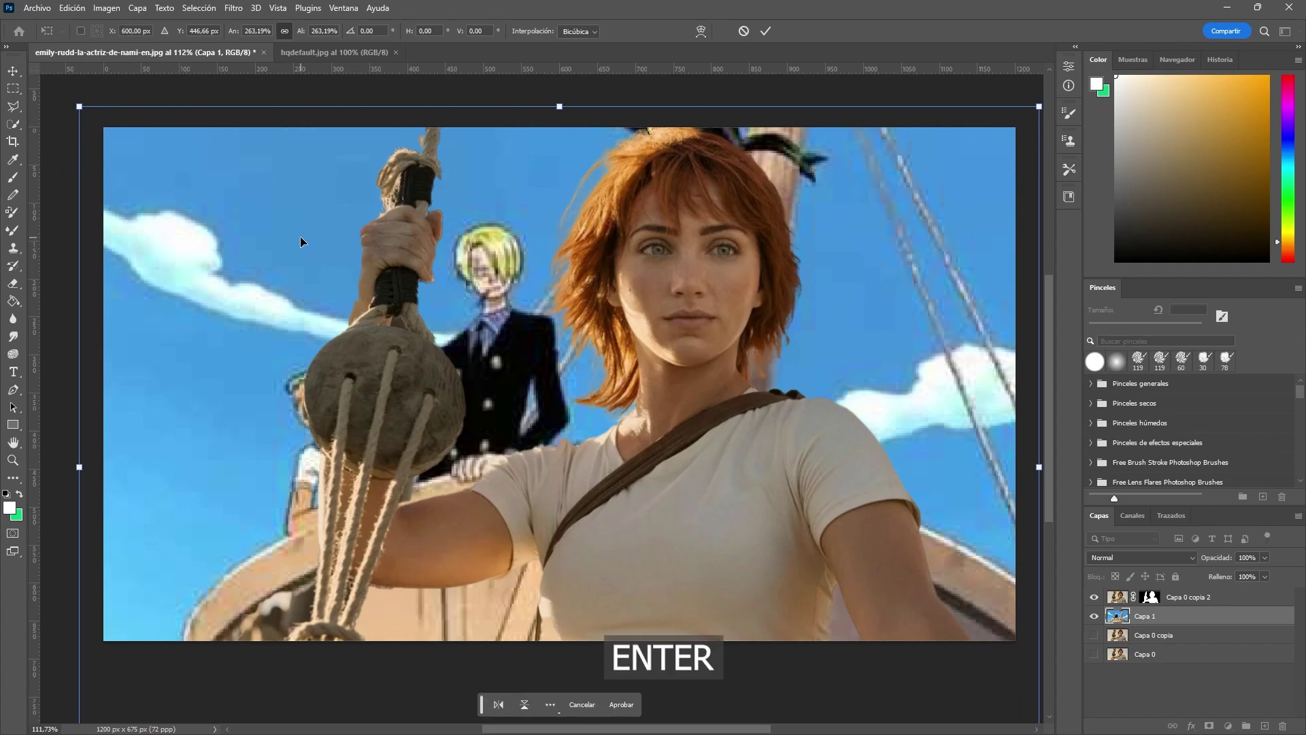
key(z)
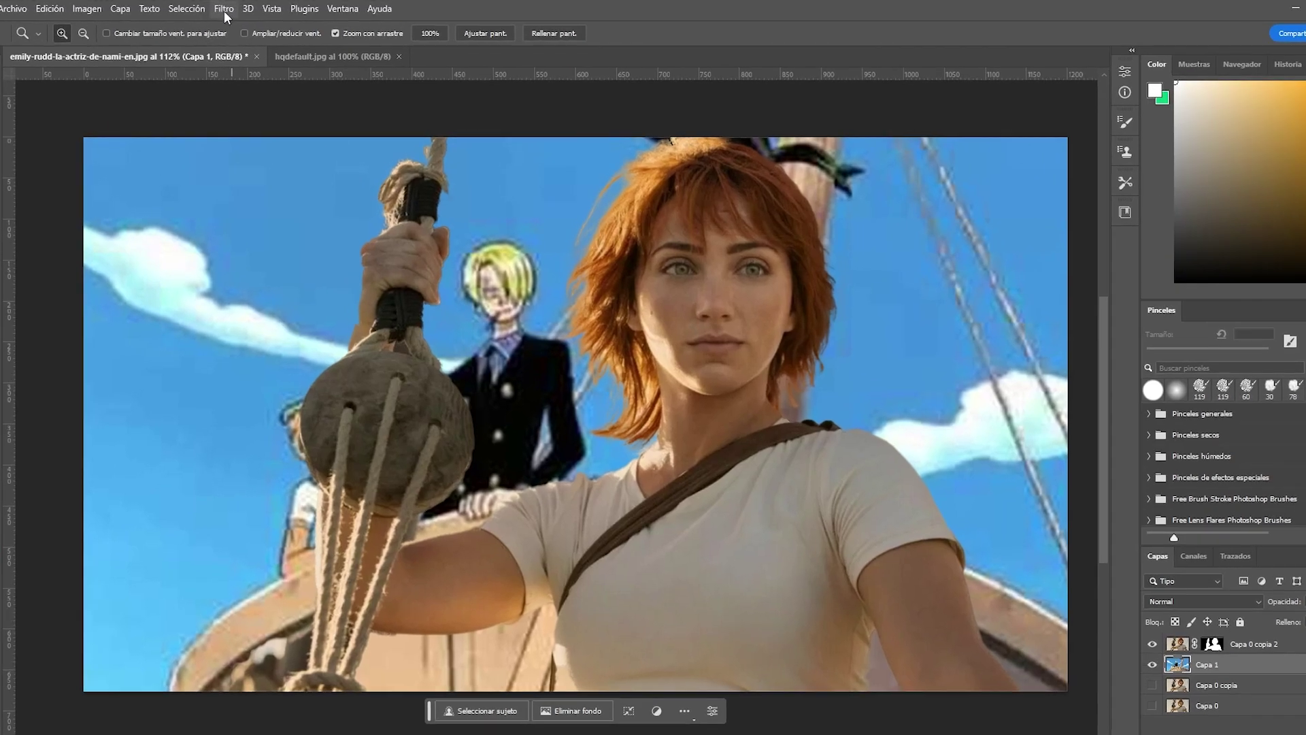
Blur the anime ship layer with a Gaussian blur of about 5.8 px radius.
click(235, 8)
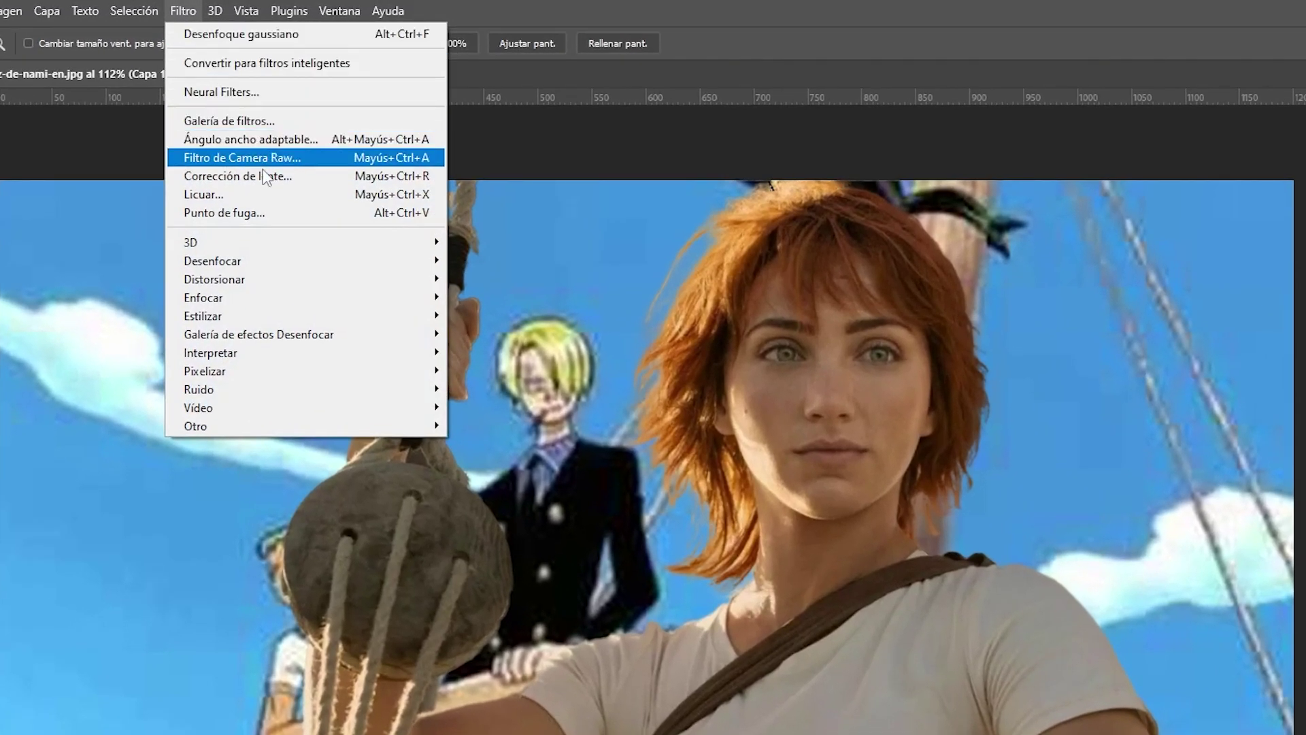
mouse_move(304, 260)
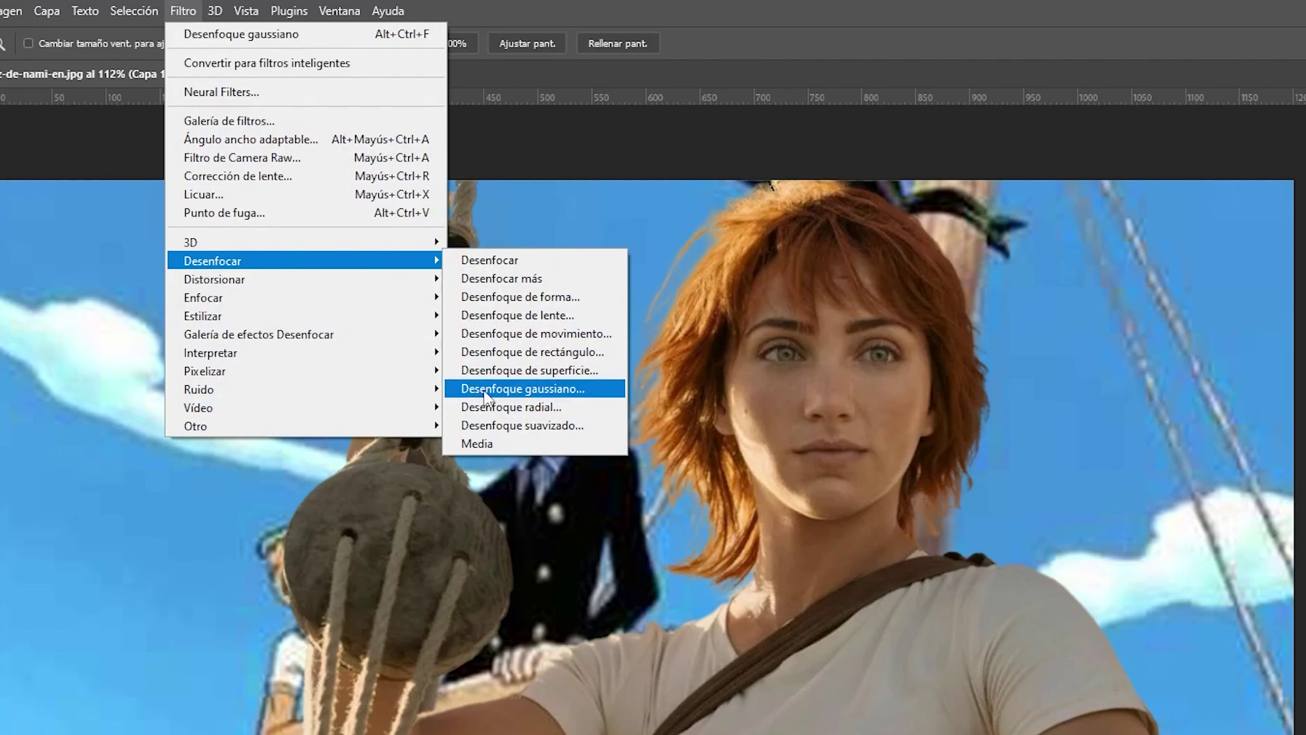
click(509, 389)
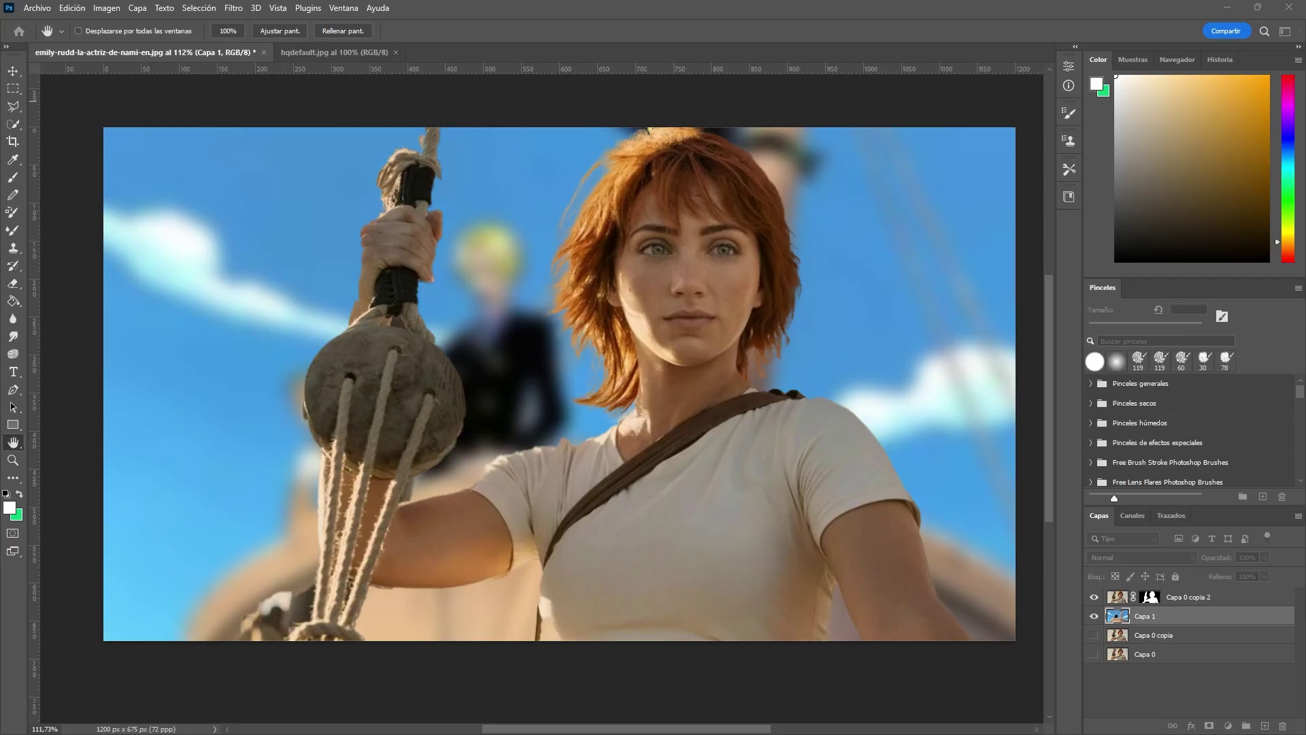
drag(224, 364, 205, 364)
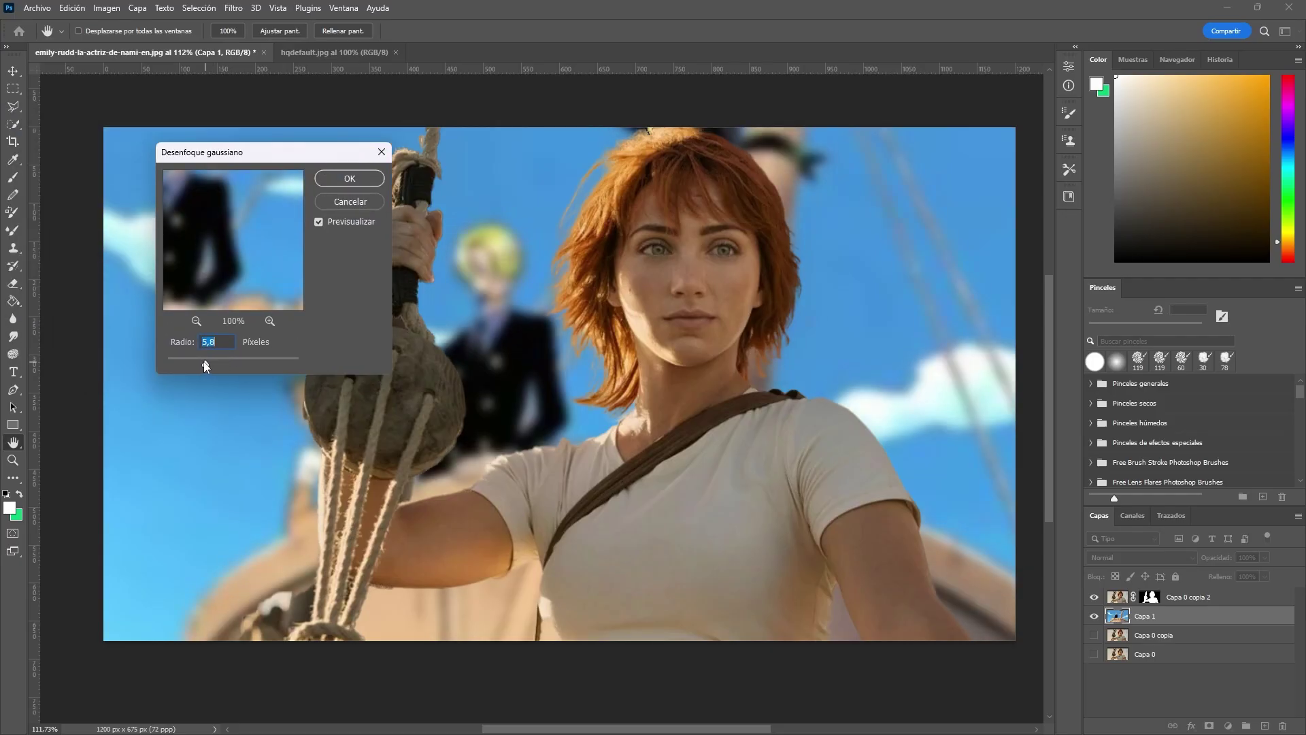
click(368, 179)
key(z)
key(ctrl+1)
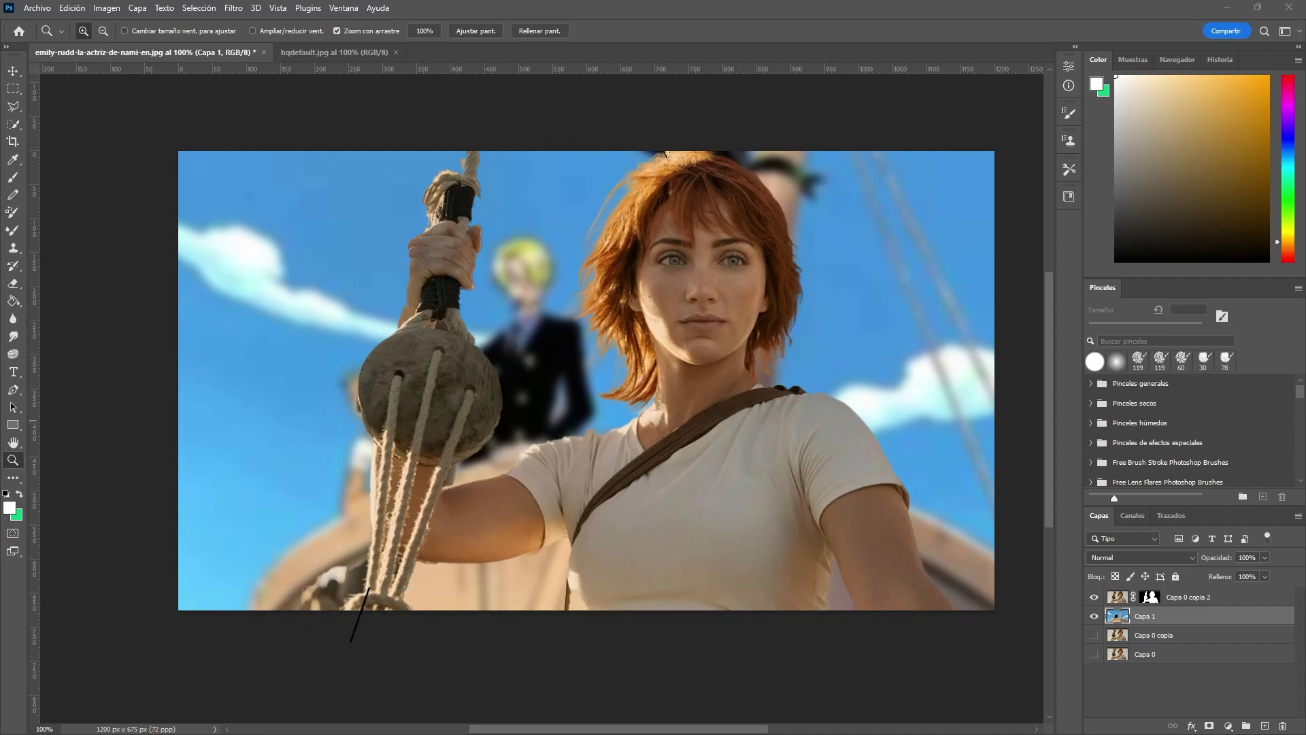
Paste the cloudy sky image as a new layer and shrink it to about 88%.
click(1170, 620)
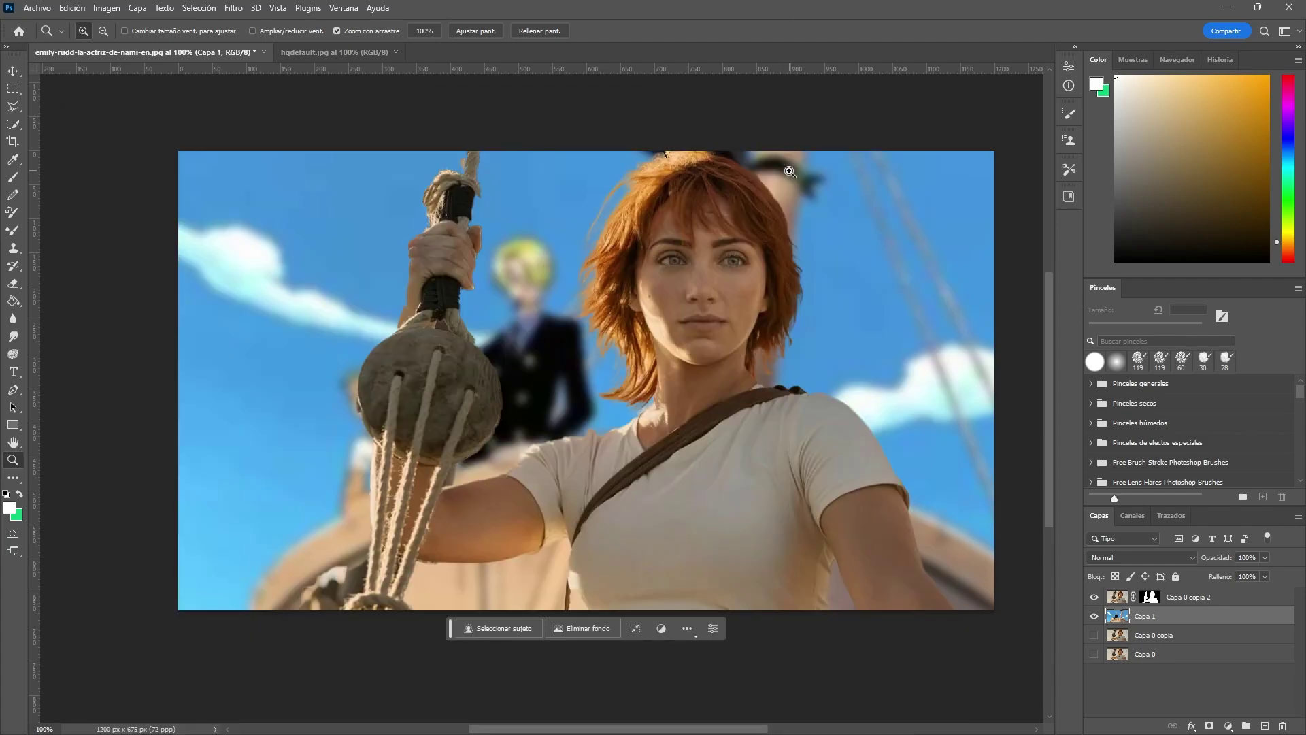
key(ctrl+v)
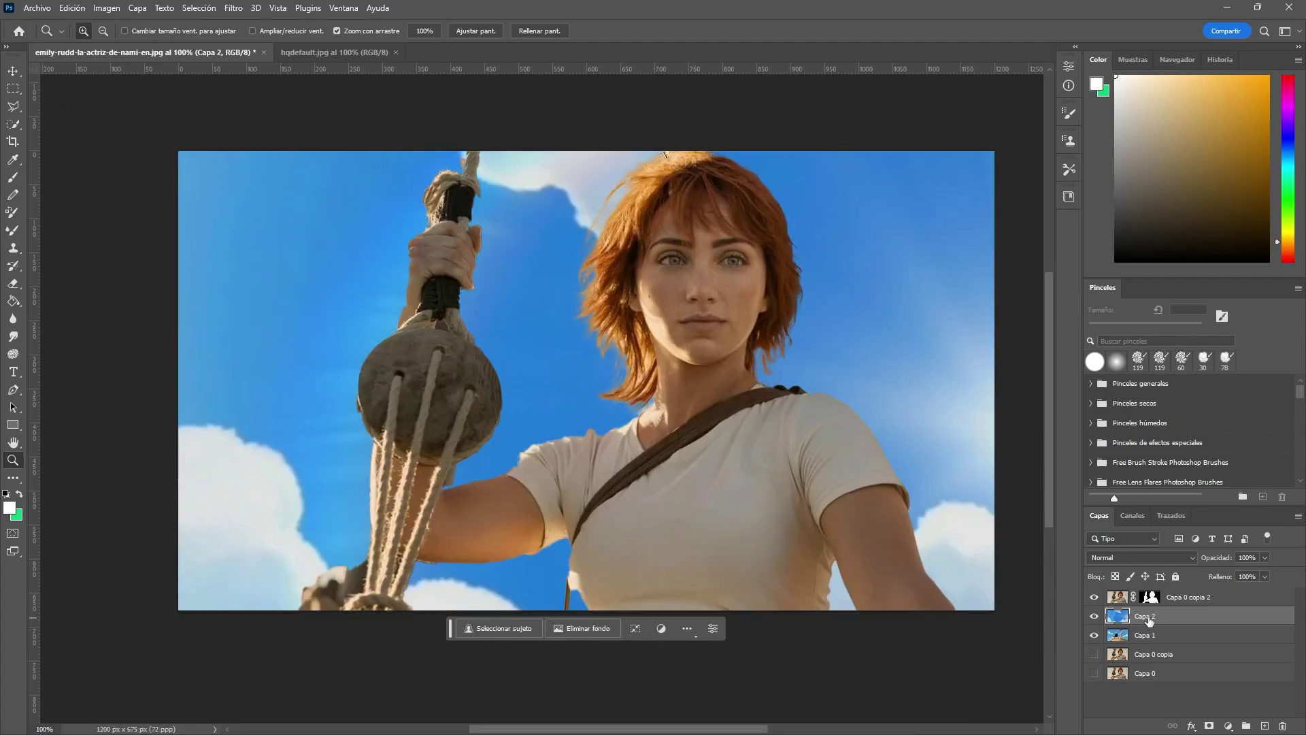
key(ctrl+t)
drag(546, 411, 524, 370)
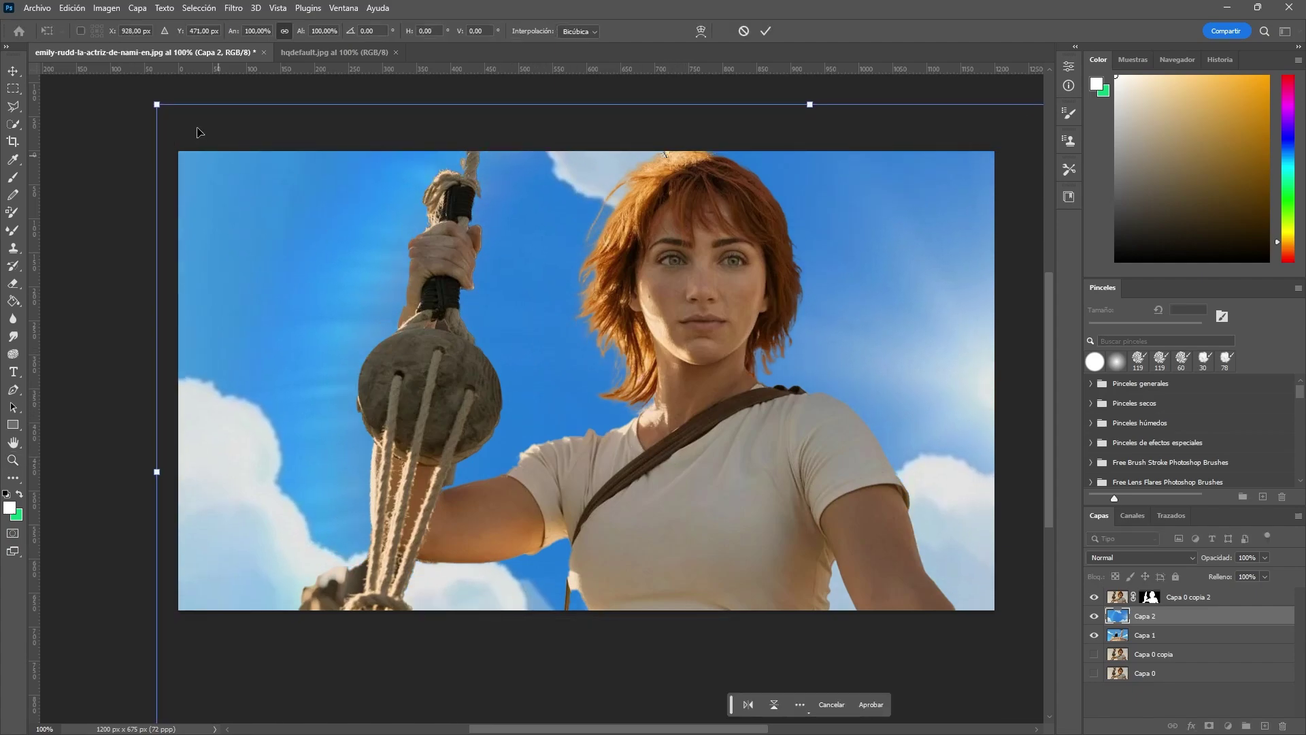
drag(154, 104, 129, 96)
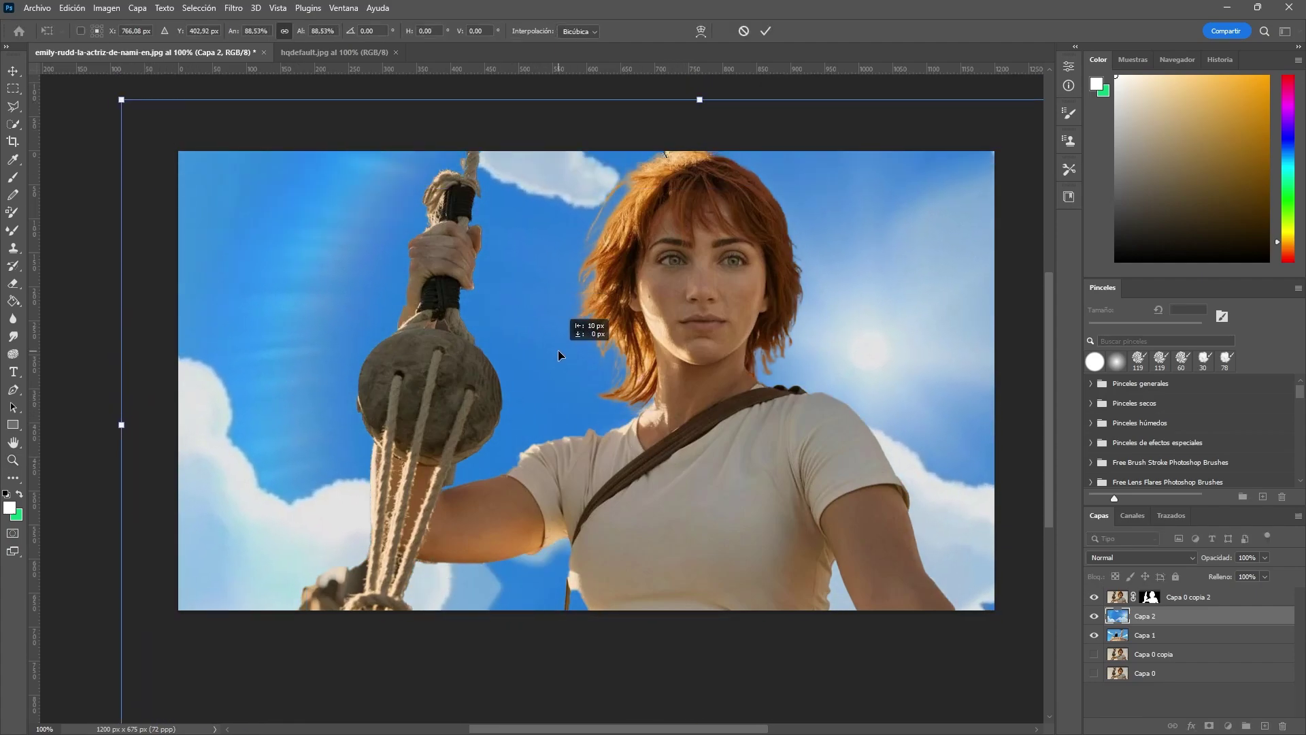
drag(565, 352, 557, 355)
key(Return)
key(z)
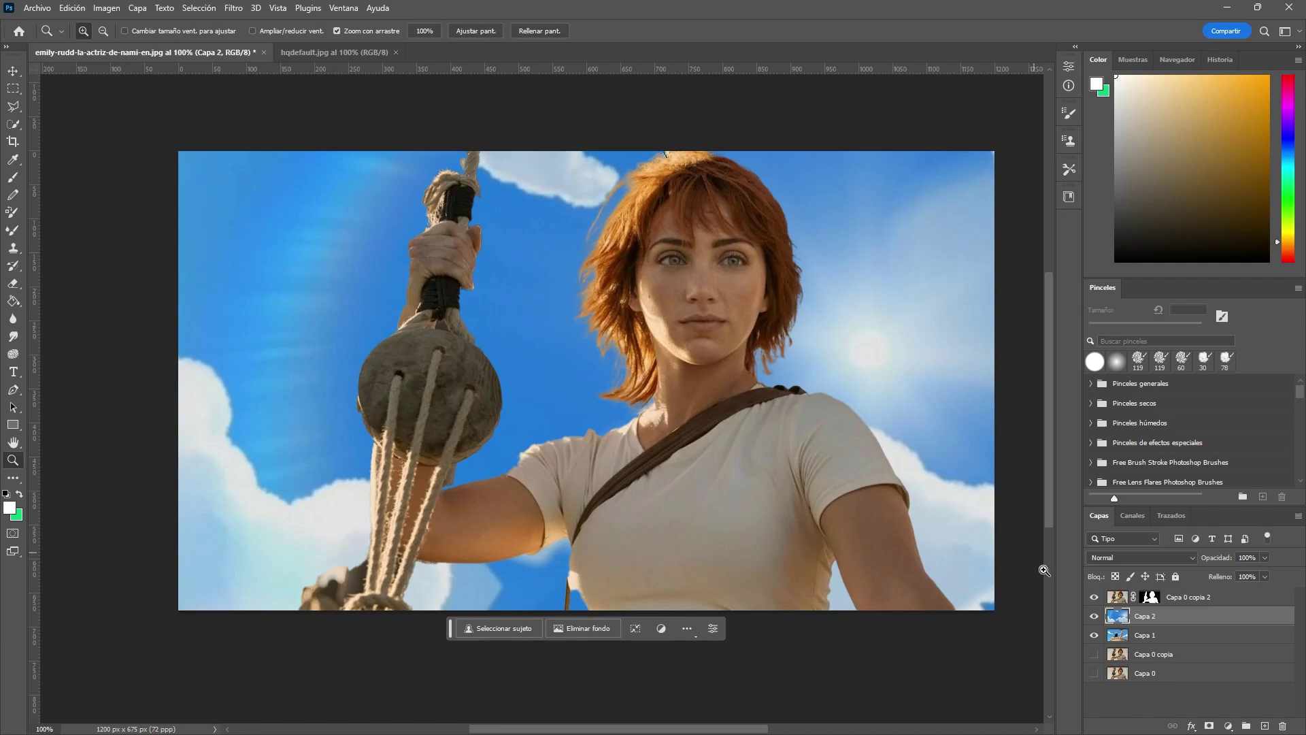
Flip the sky layer horizontally, slide it left, then hide Capa 2.
key(ctrl+t)
right_click(862, 288)
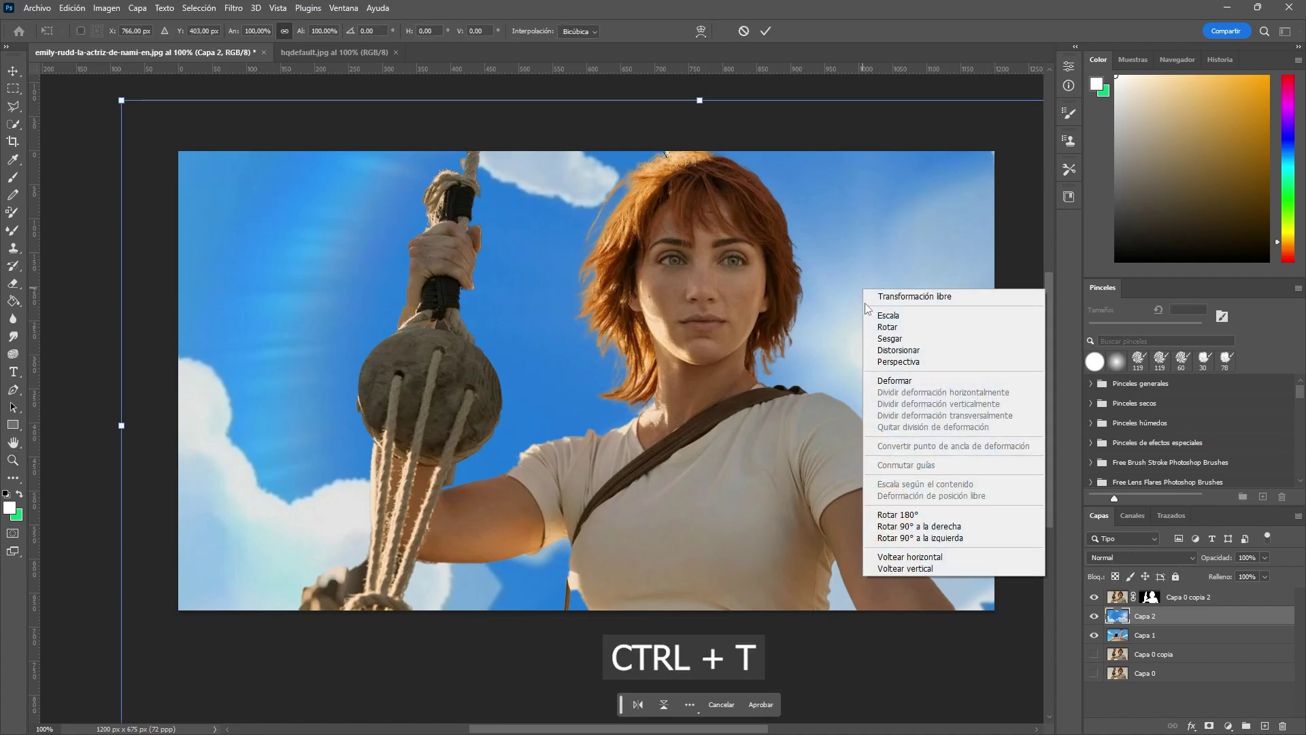
click(904, 557)
drag(836, 459, 580, 421)
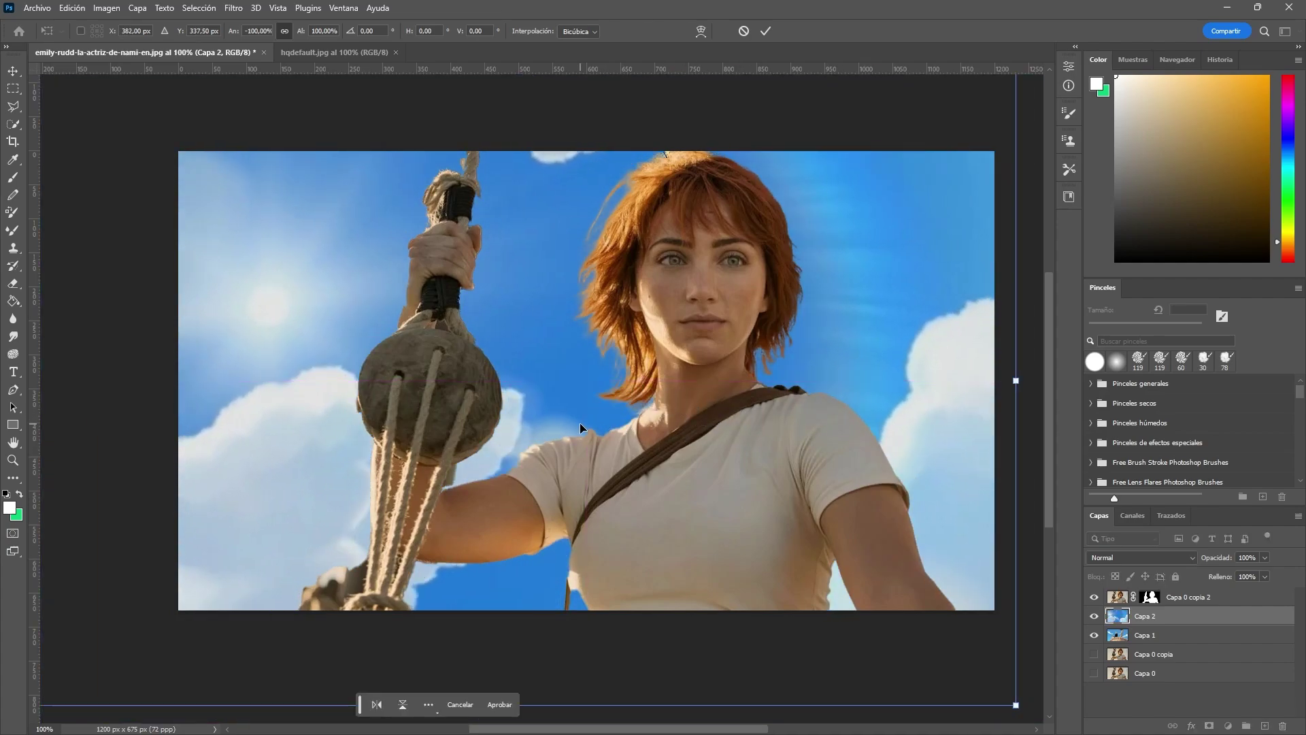
key(Return)
key(z)
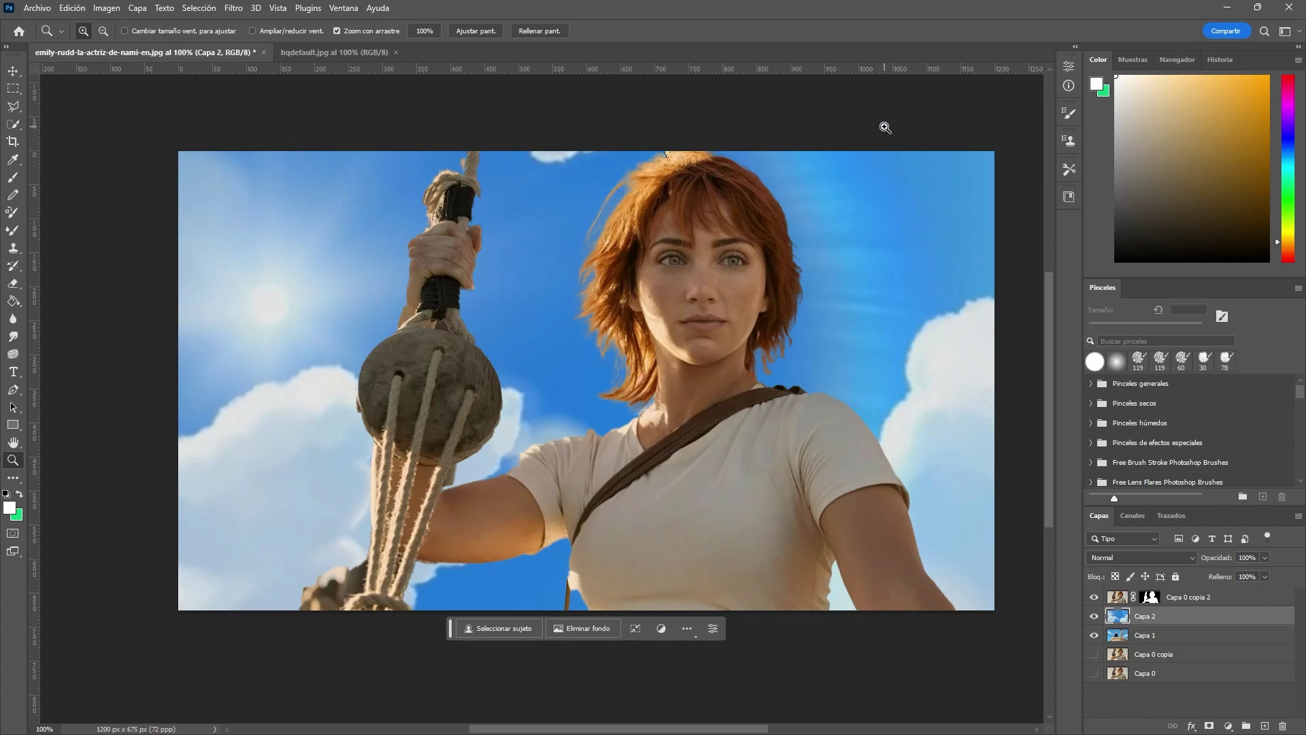
click(1094, 616)
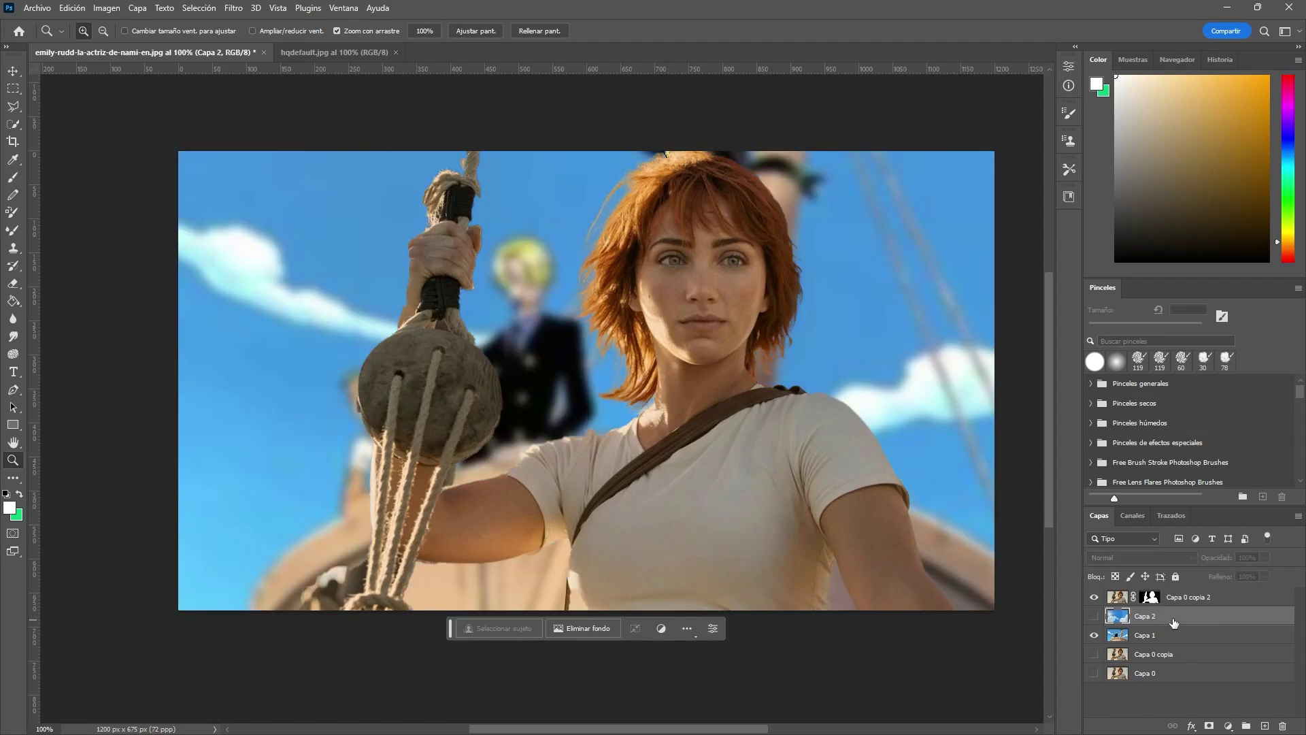
Hide the cut-out and blurred ship layers and show the original photo for comparison.
alt+click(828, 388)
scroll(825, 365, up, 2)
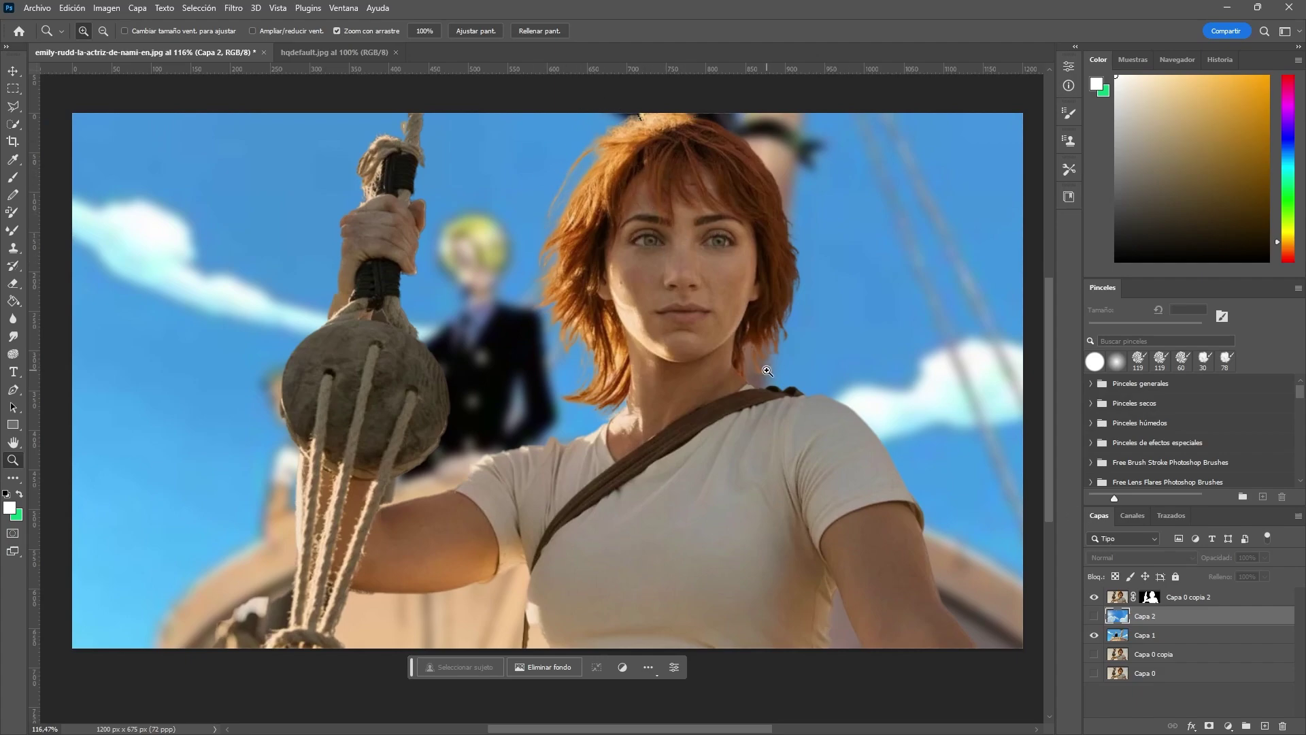
click(1094, 596)
click(1094, 634)
click(1094, 671)
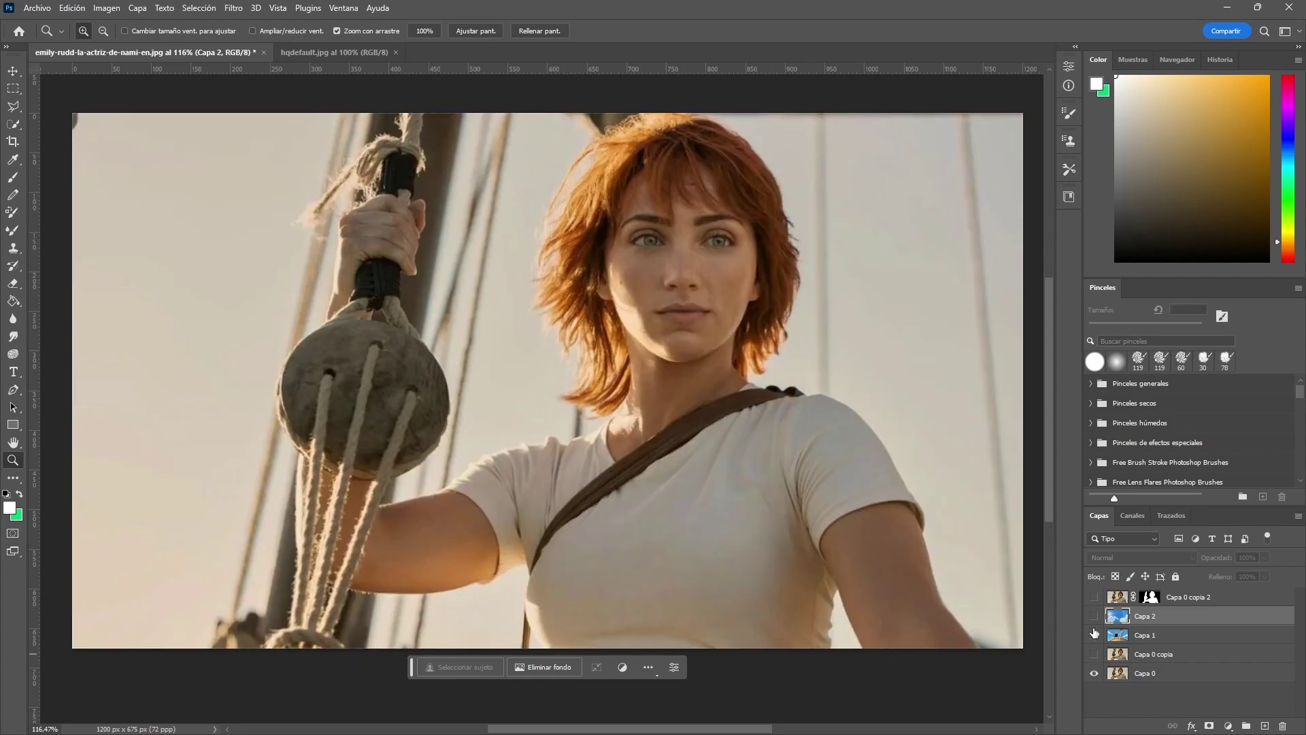
Toggle the cut-out woman and cloudy sky layers back on to view the sky composite.
click(1094, 596)
click(1094, 615)
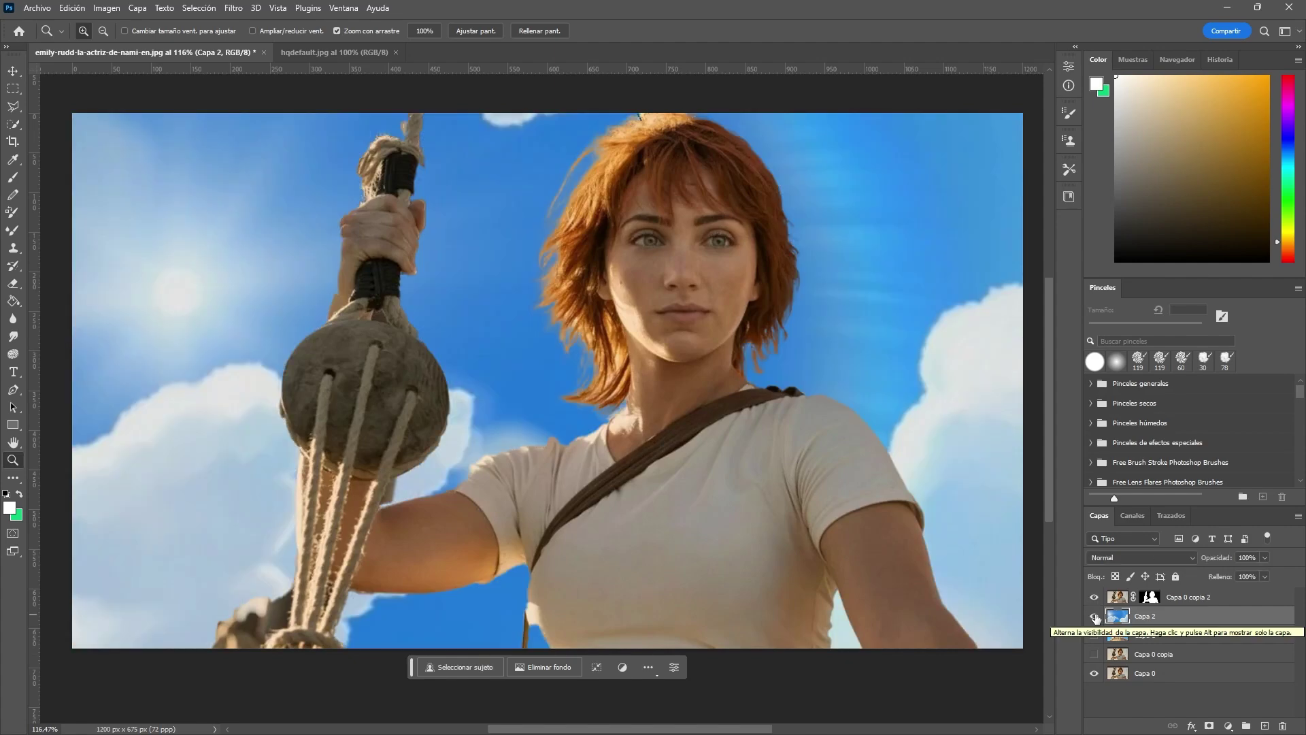
drag(1094, 615, 1094, 596)
click(1095, 596)
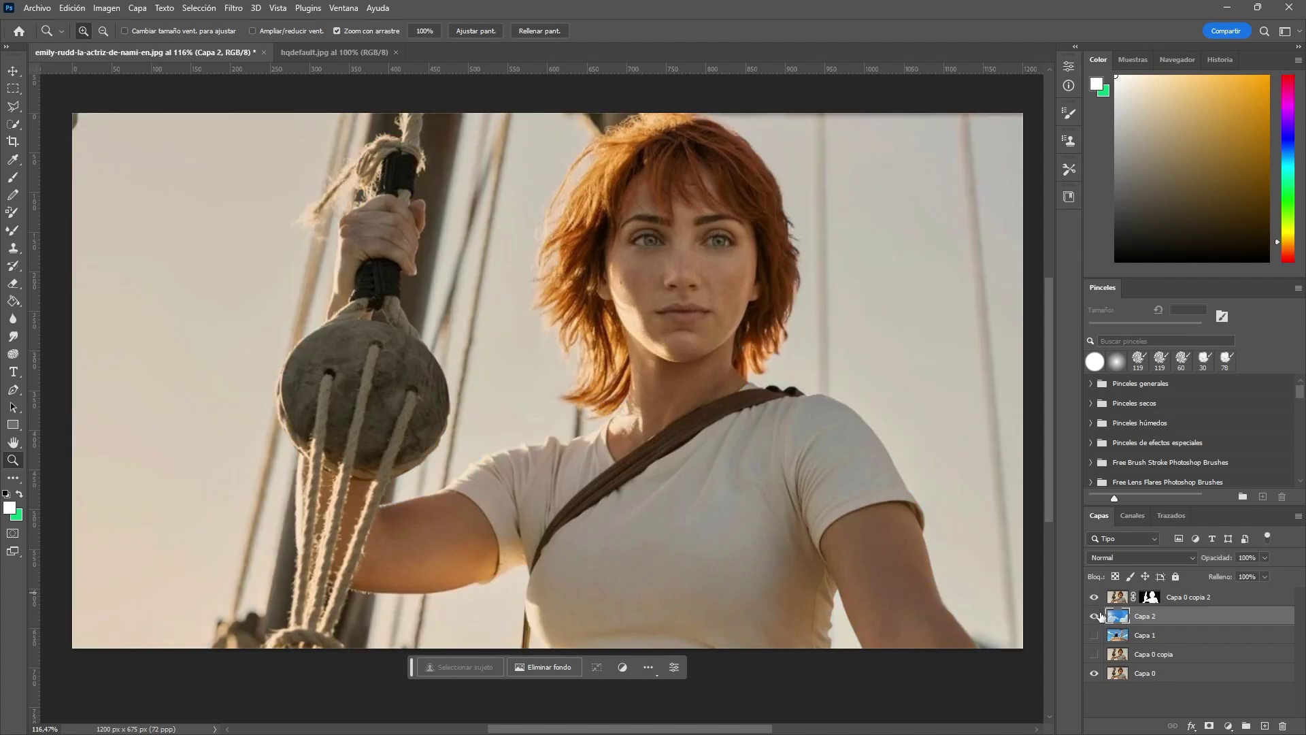